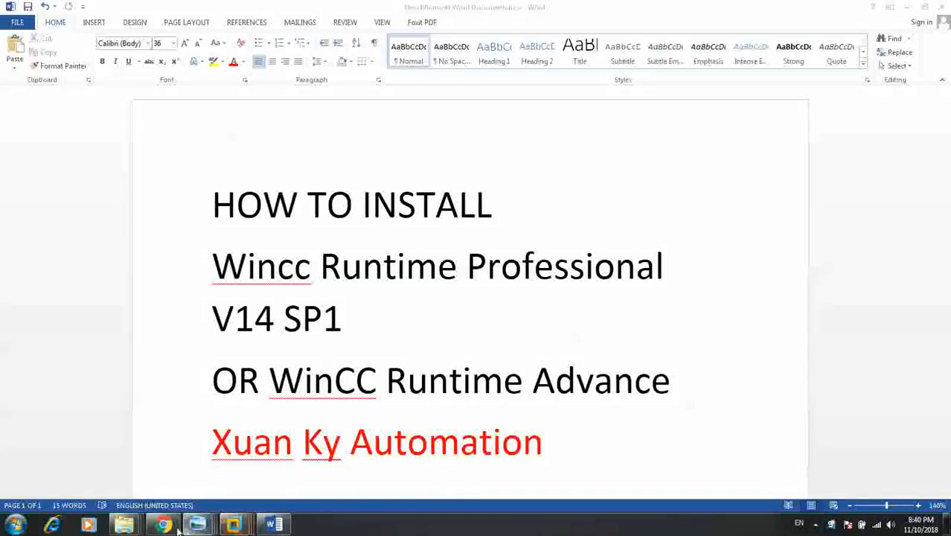
Switch to Windows Explorer and go from the DVD_1 folder up to the 0_TIA14_SP1_SitePack folder
mouse_move(128, 528)
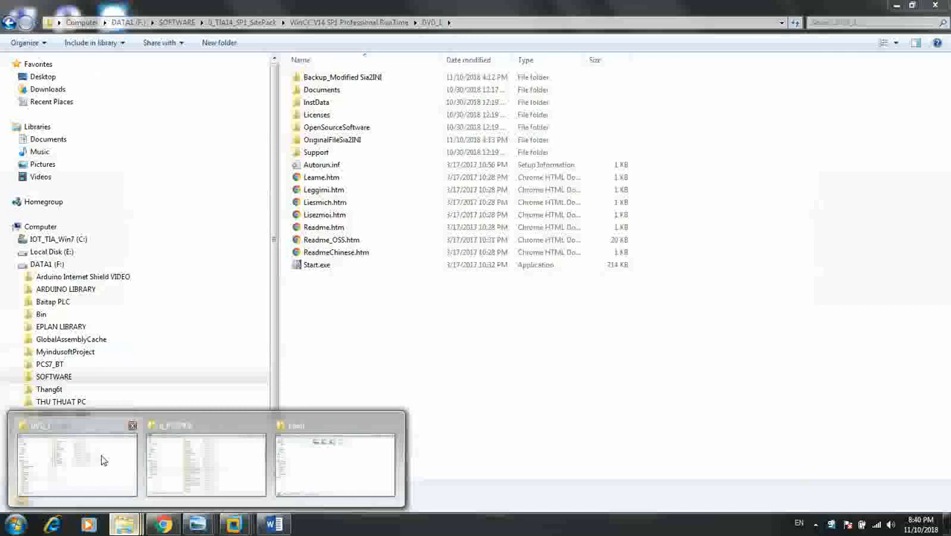
click(102, 457)
click(242, 22)
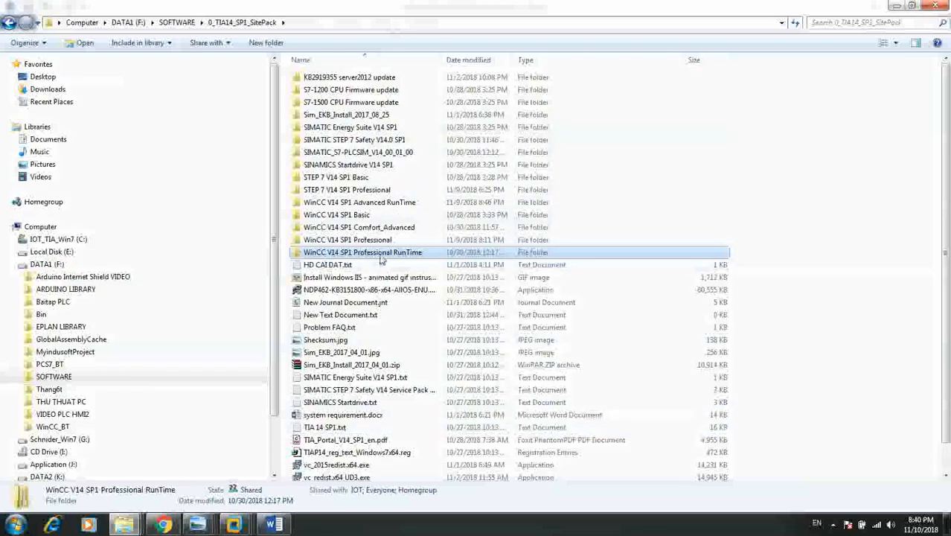
Switch to Windows Photo Viewer and examine the numbered installation order of the packages in P1.jpg
click(125, 525)
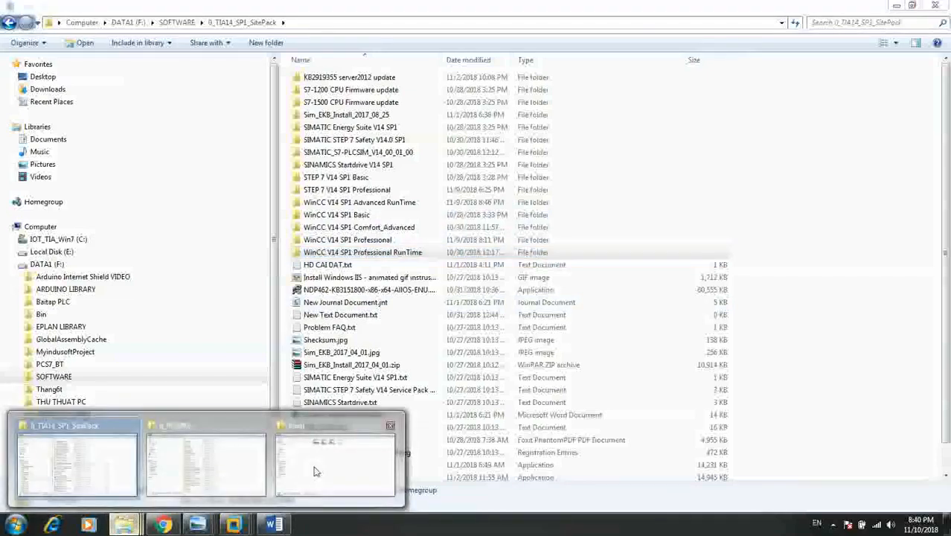
mouse_move(315, 471)
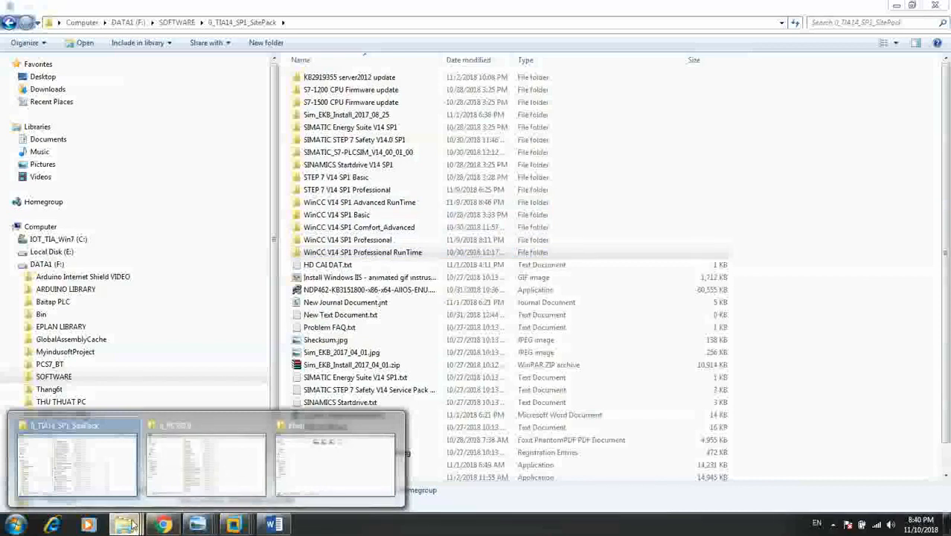
click(123, 476)
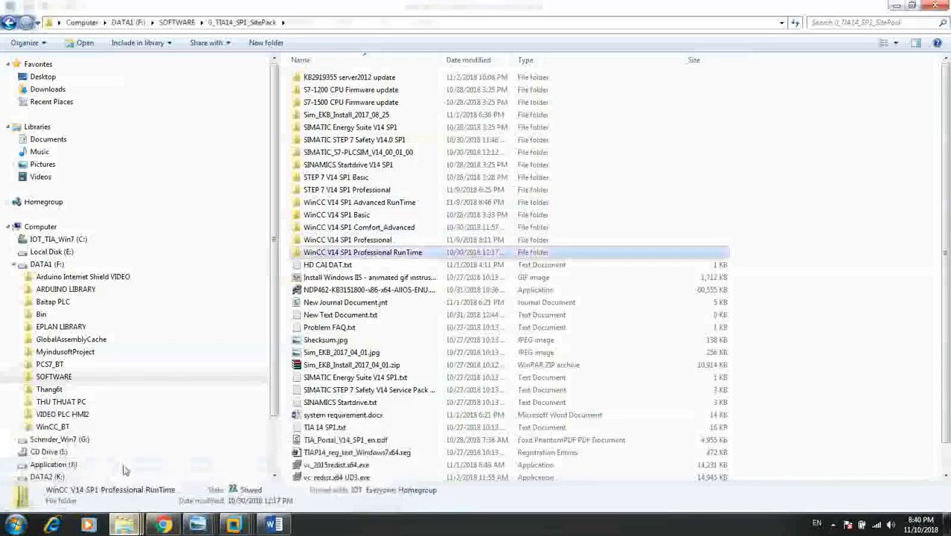
click(197, 525)
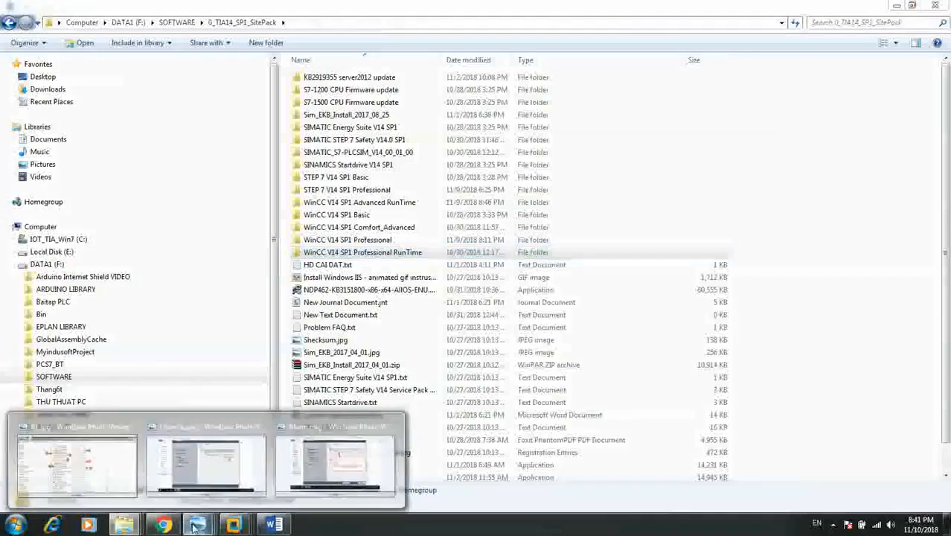
click(107, 479)
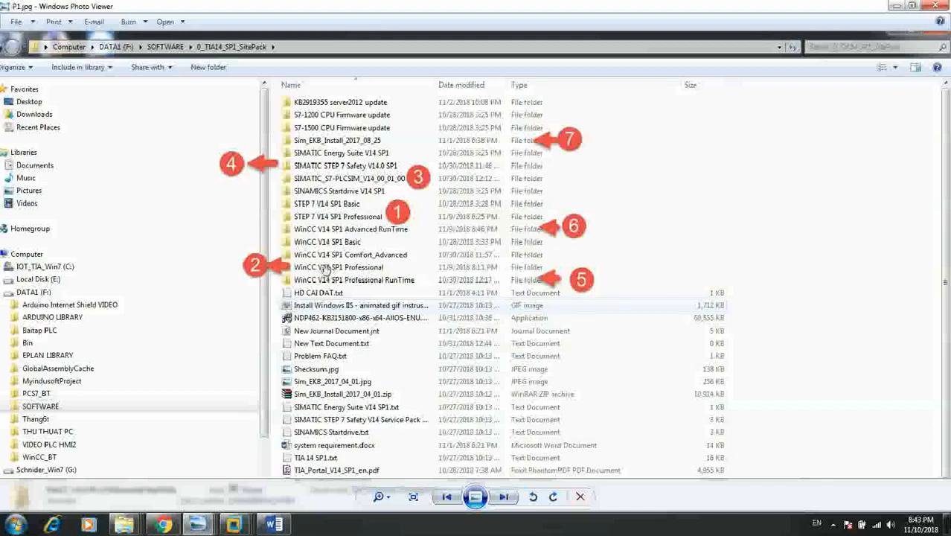
Switch to Chrome and highlight the WinCC RT Professional upgrade text in the Licenses section of the SIMATIC WinCC RT Advanced page
click(162, 525)
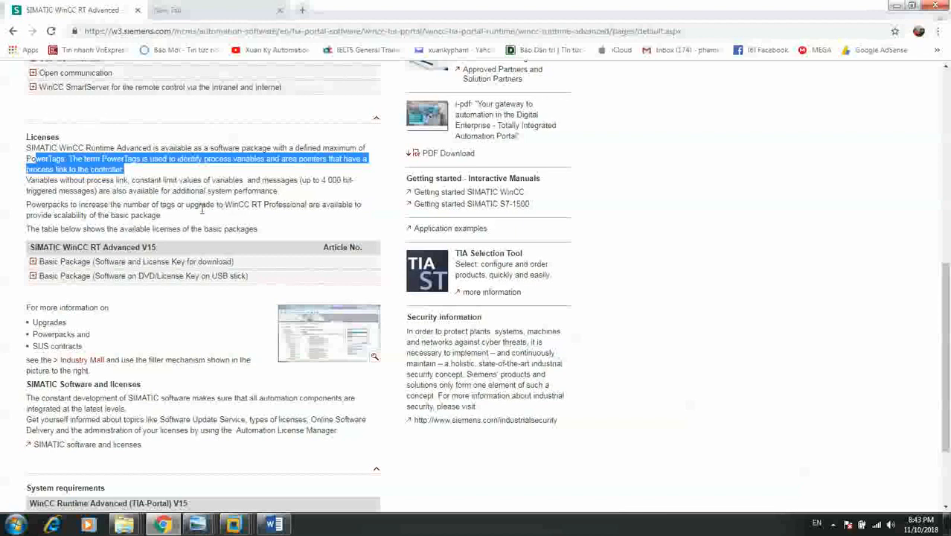
drag(225, 208, 259, 213)
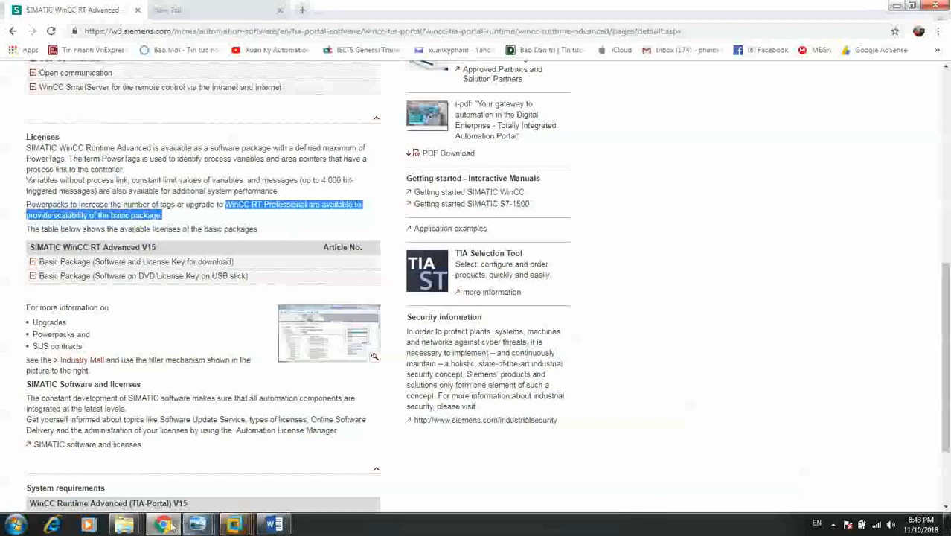
Return to Windows Explorer and point out the 20a_WinCC_RT and 20b_WinCC_CS folders in the 0_PCS79.0 folder
mouse_move(124, 528)
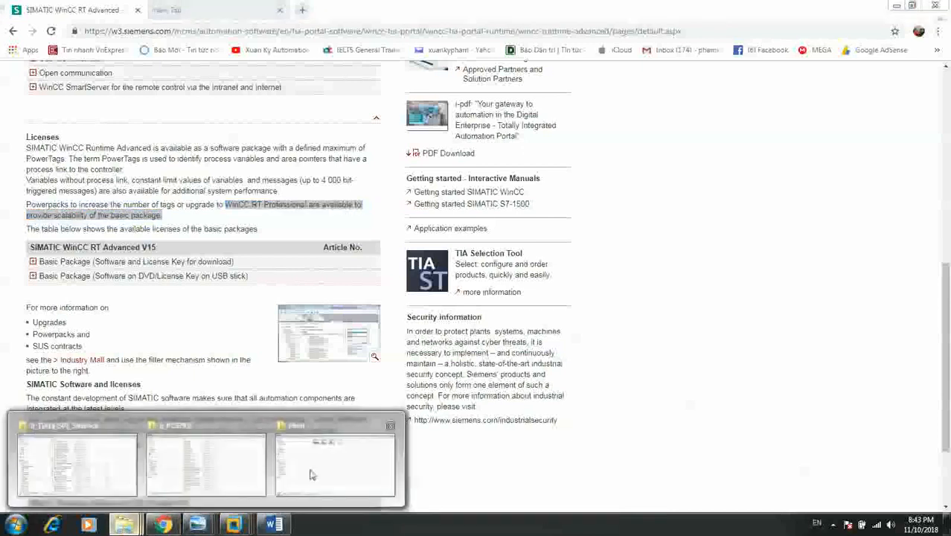
click(116, 467)
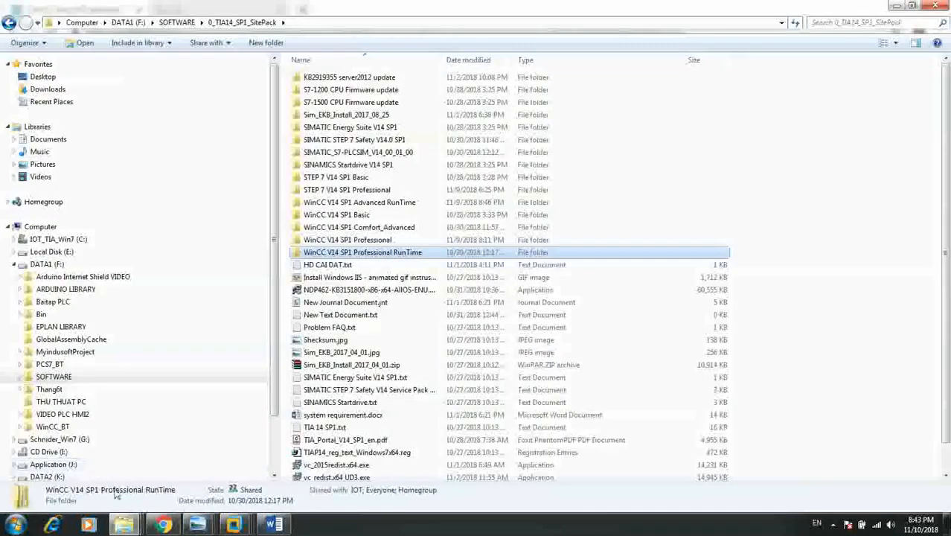
mouse_move(127, 529)
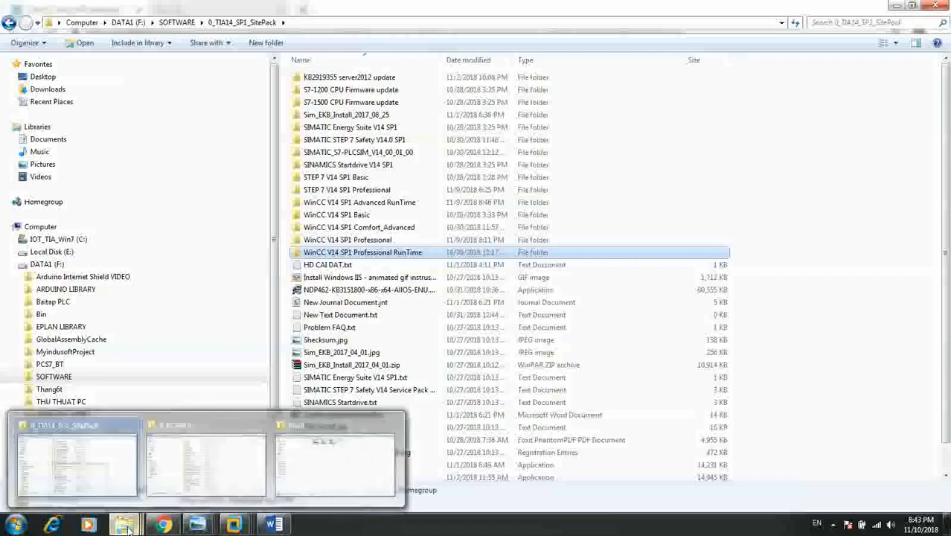
mouse_move(166, 497)
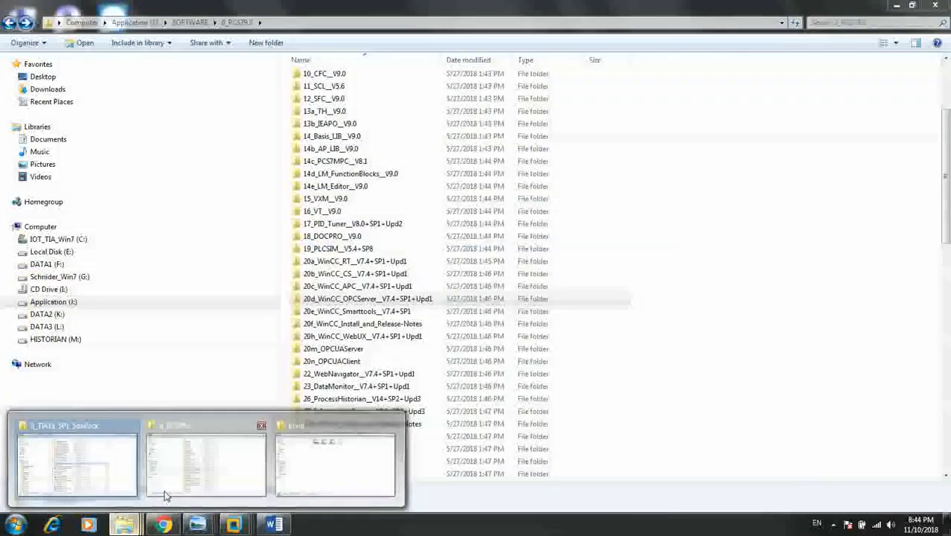
click(82, 468)
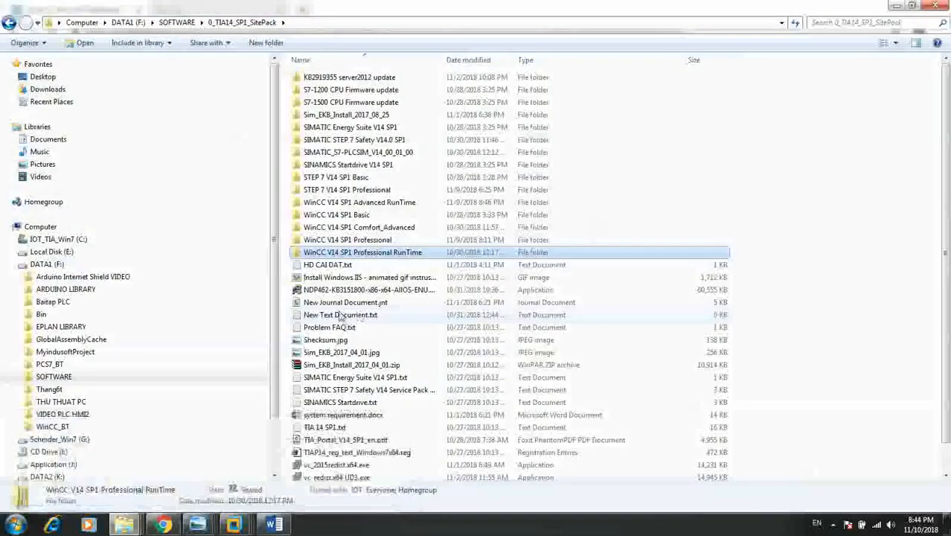
mouse_move(123, 524)
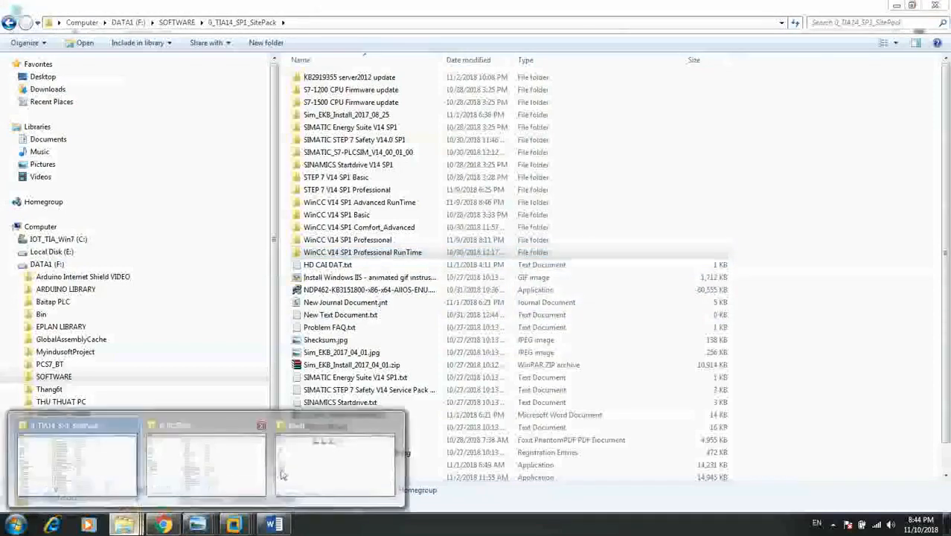
click(208, 484)
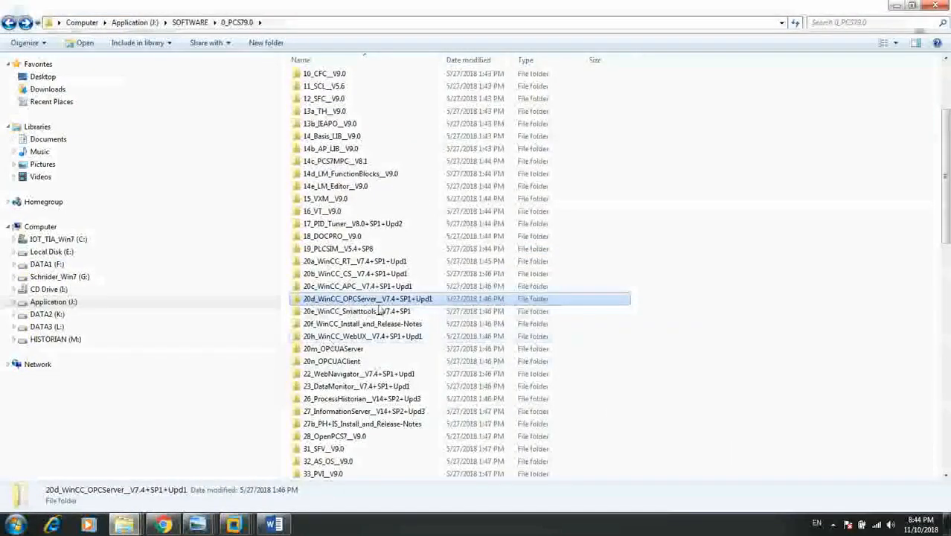
click(335, 264)
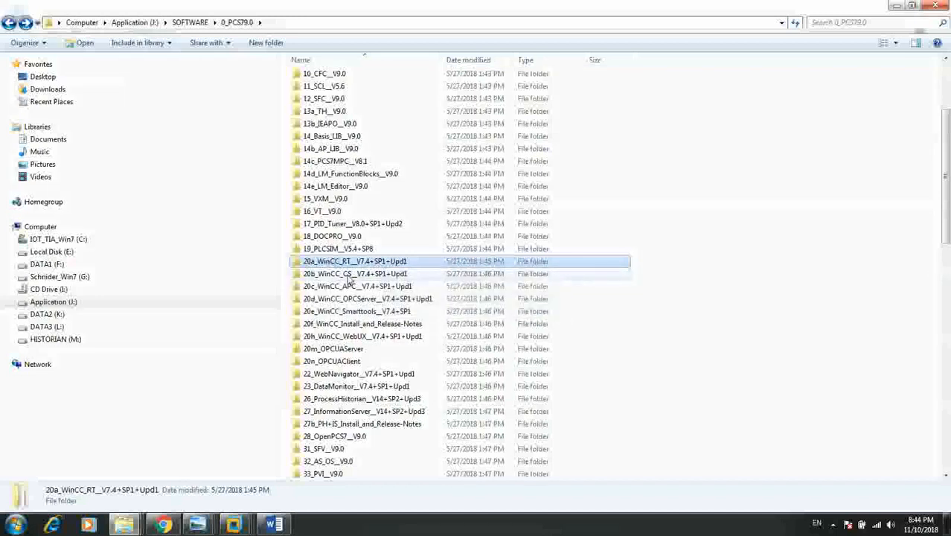
click(359, 277)
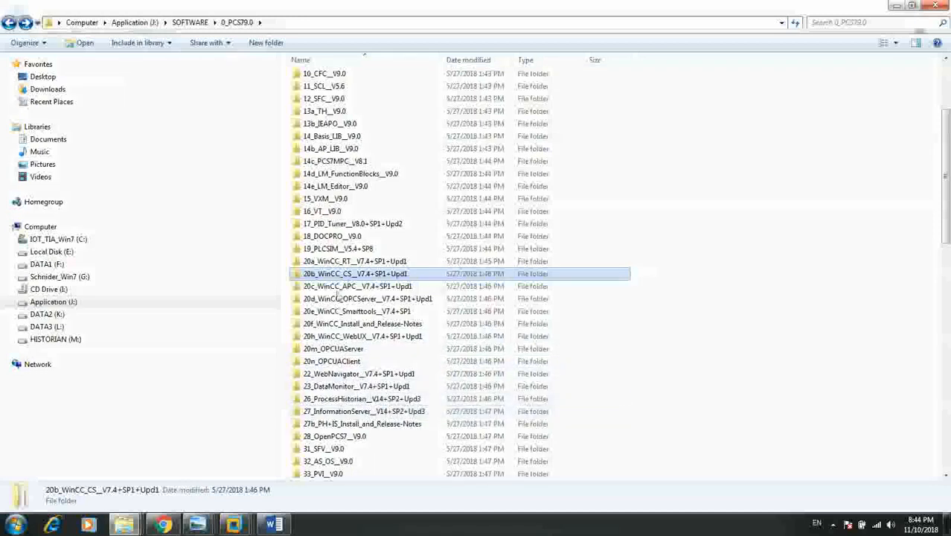
Return to the 0_TIA14_SP1_SitePack window and open WinCC V14 SP1 Professional RunTime, DVD_1, InstData
click(233, 525)
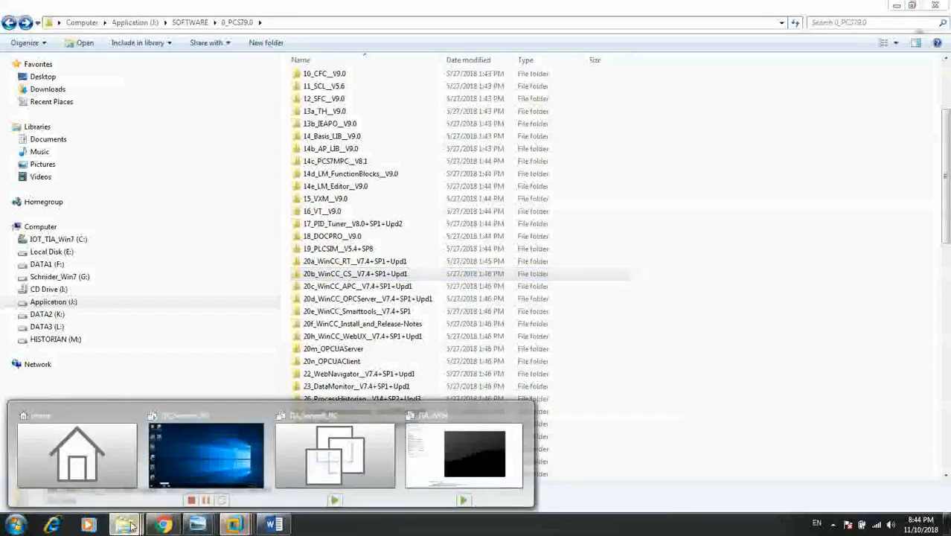
mouse_move(125, 524)
click(121, 470)
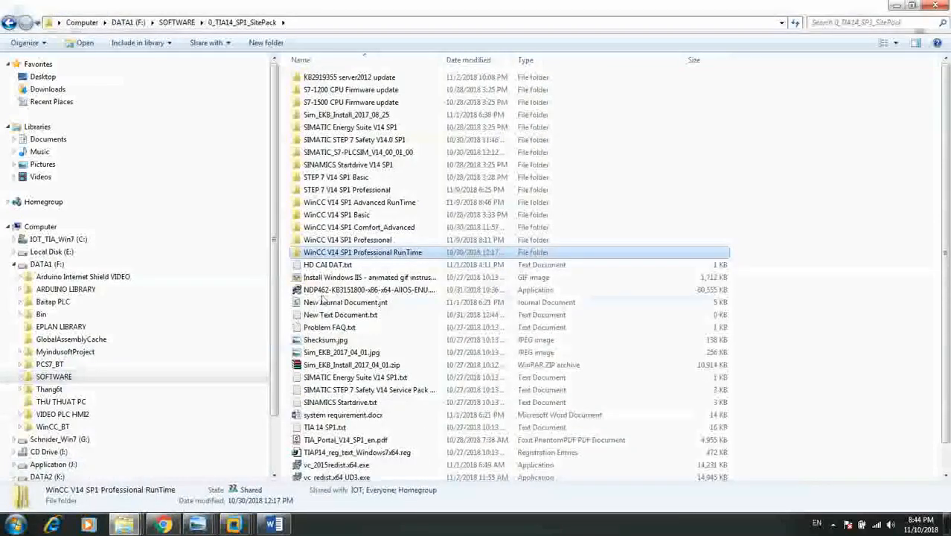
double_click(396, 255)
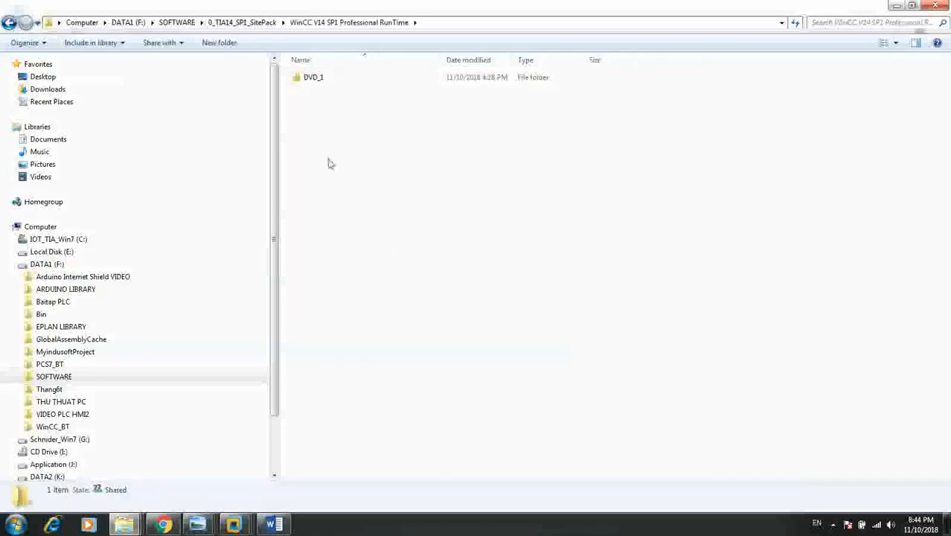
double_click(318, 78)
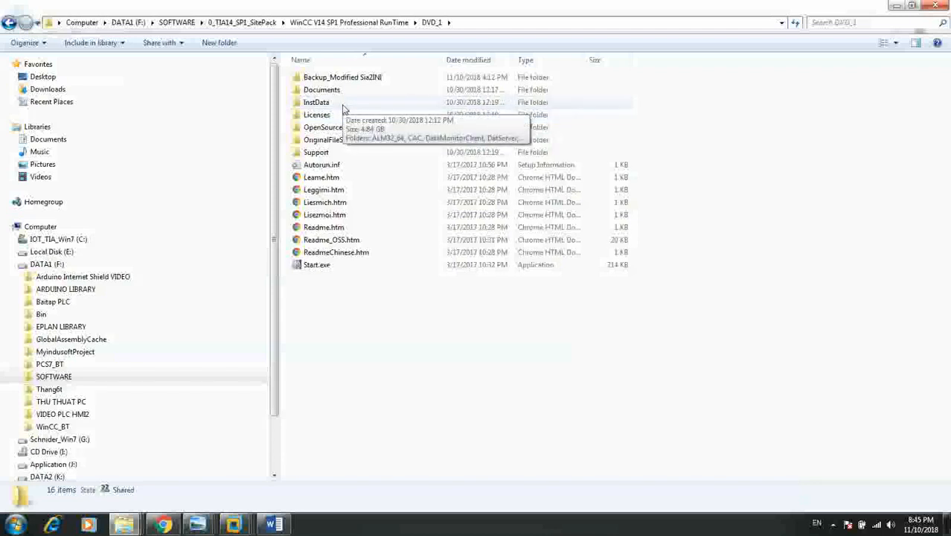
double_click(341, 105)
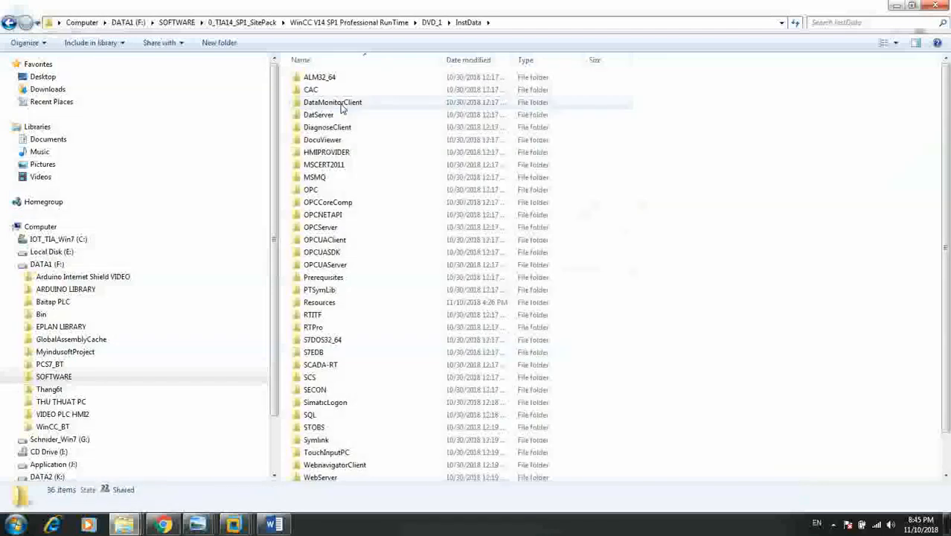
Open the Resources folder inside InstData and select the Sia2.ini file
scroll(291, 296, down, 1)
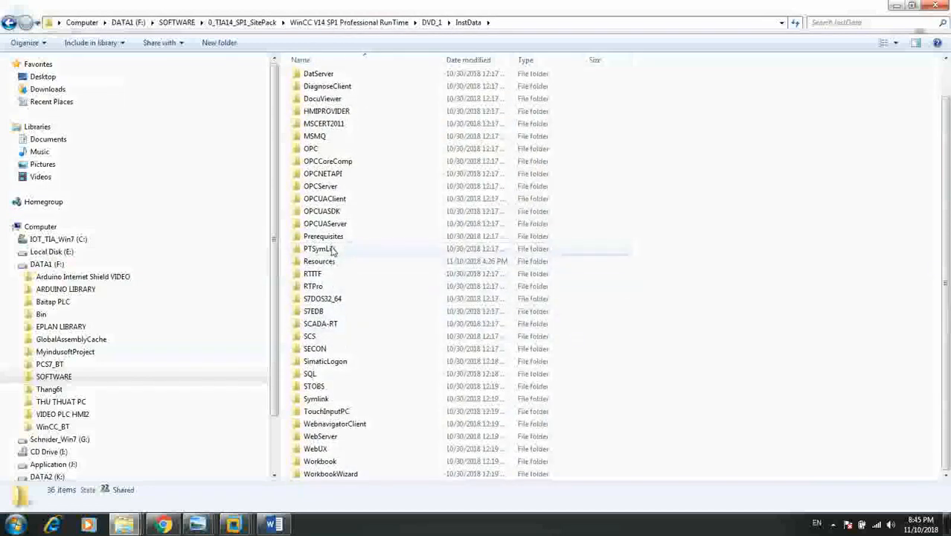
click(341, 299)
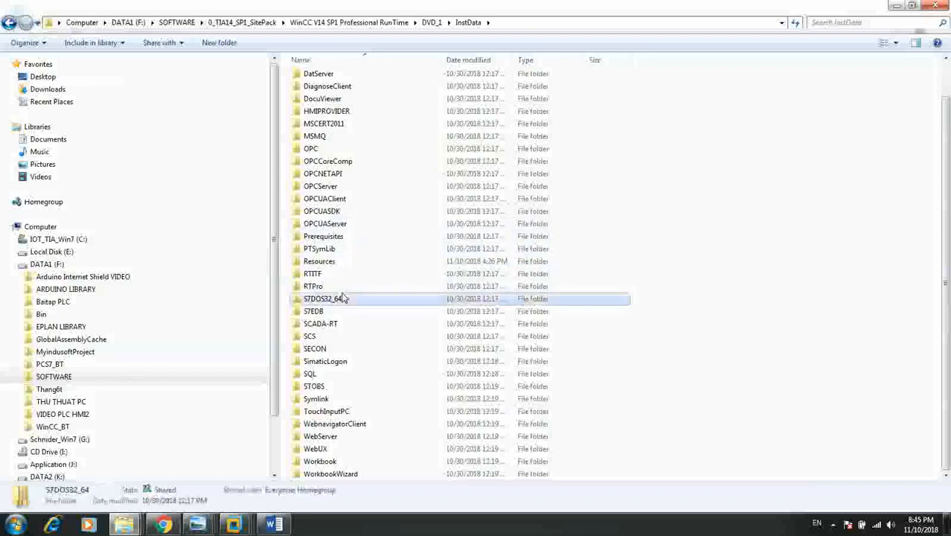
double_click(337, 261)
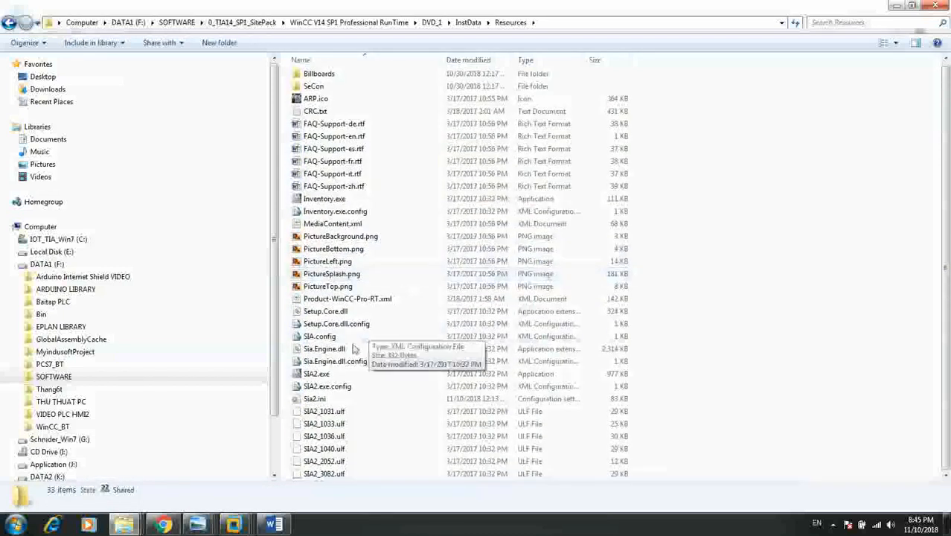
click(319, 403)
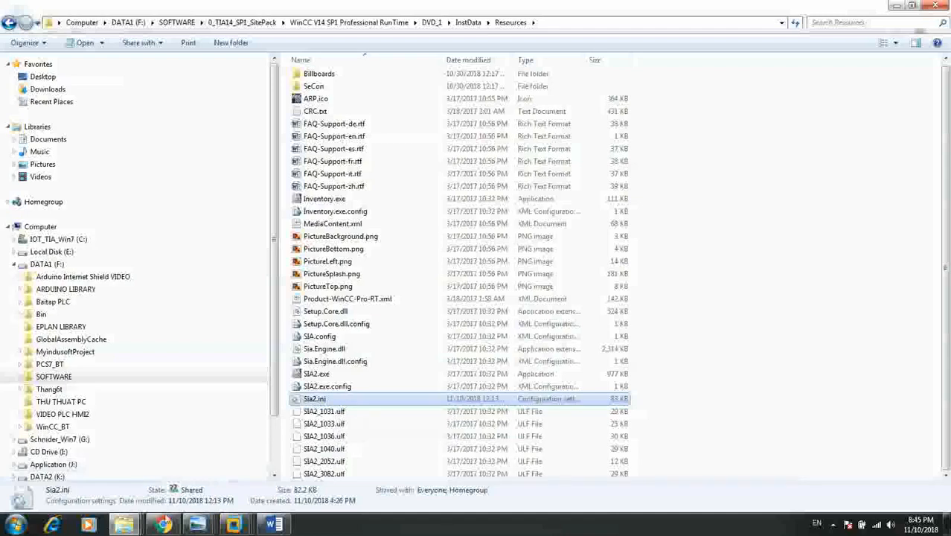
Examine the failed prerequisites error in Alarm.png in Windows Photo Viewer, and return to the Resources folder
mouse_move(198, 525)
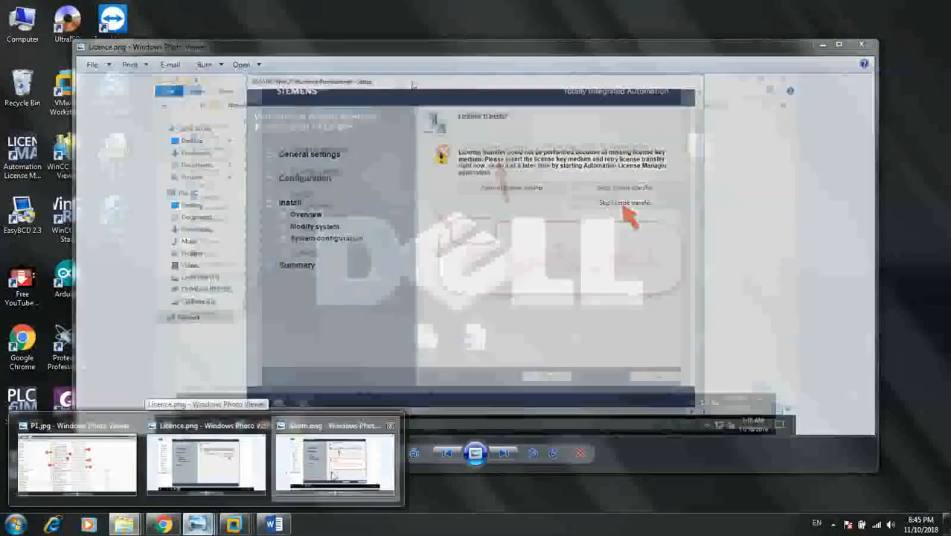
click(335, 465)
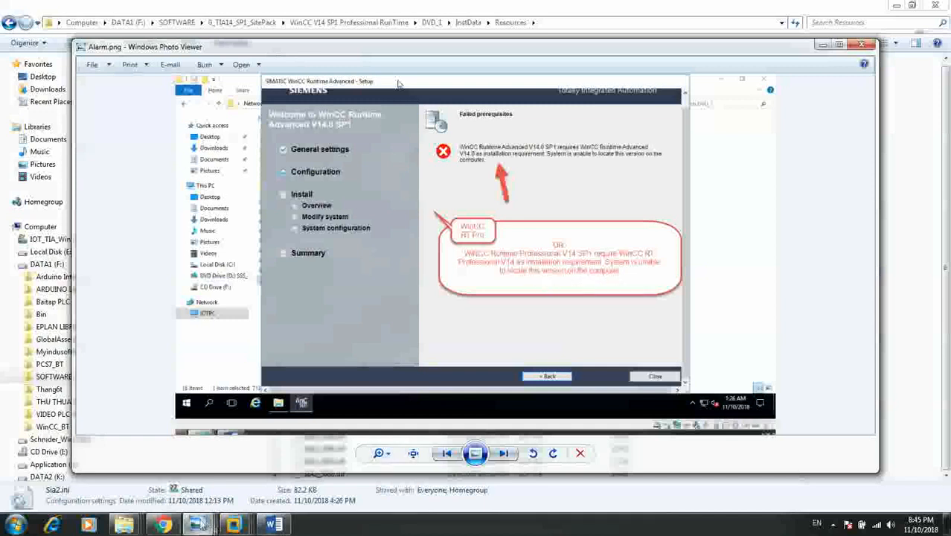
mouse_move(123, 524)
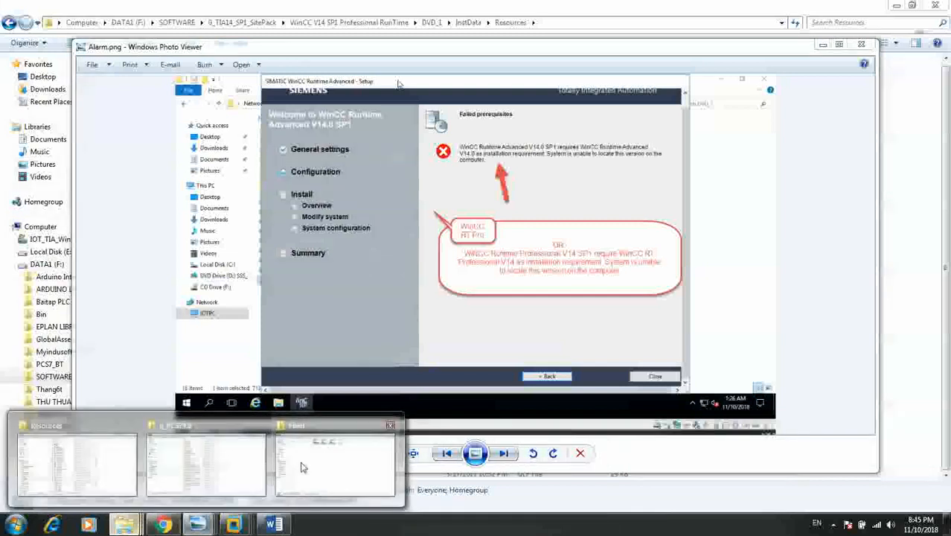
click(77, 478)
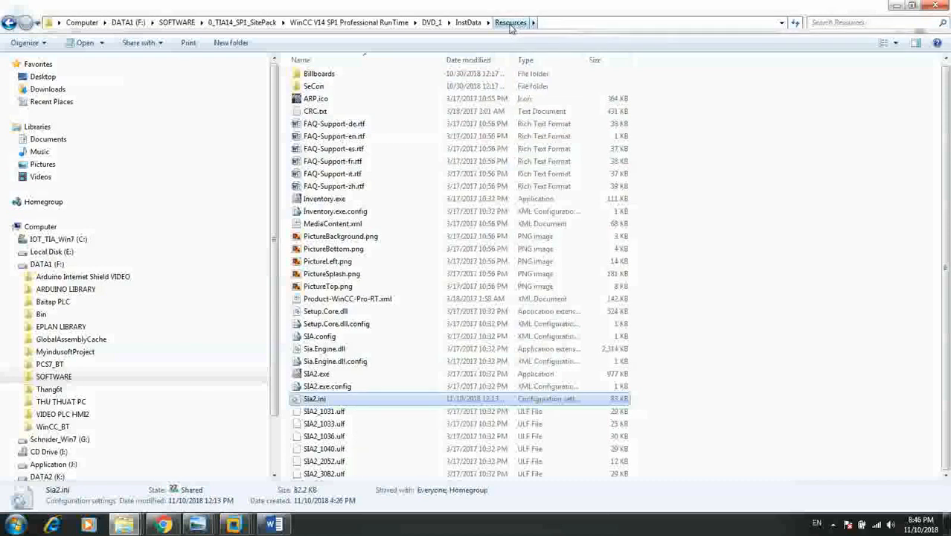
Open Sia2.ini with Notepad and maximize its window
right_click(382, 403)
mouse_move(444, 198)
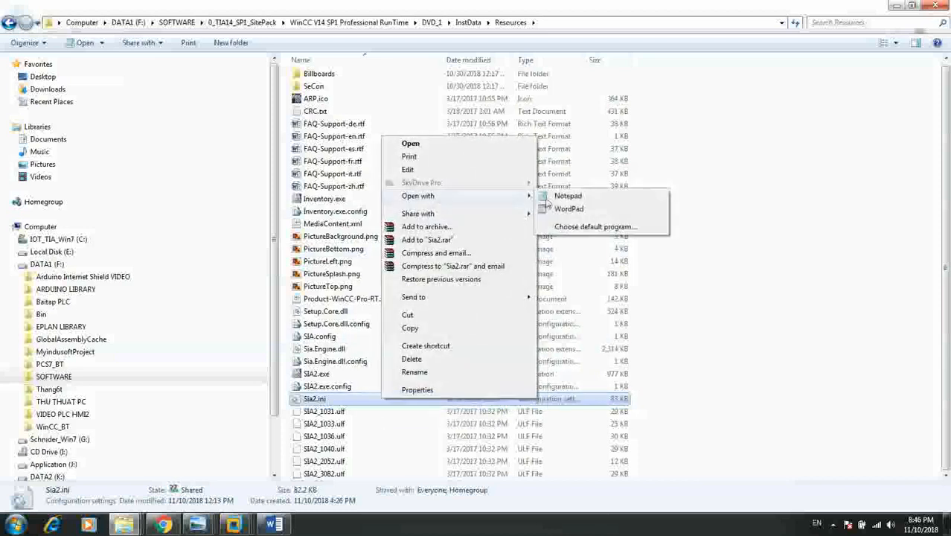
click(561, 197)
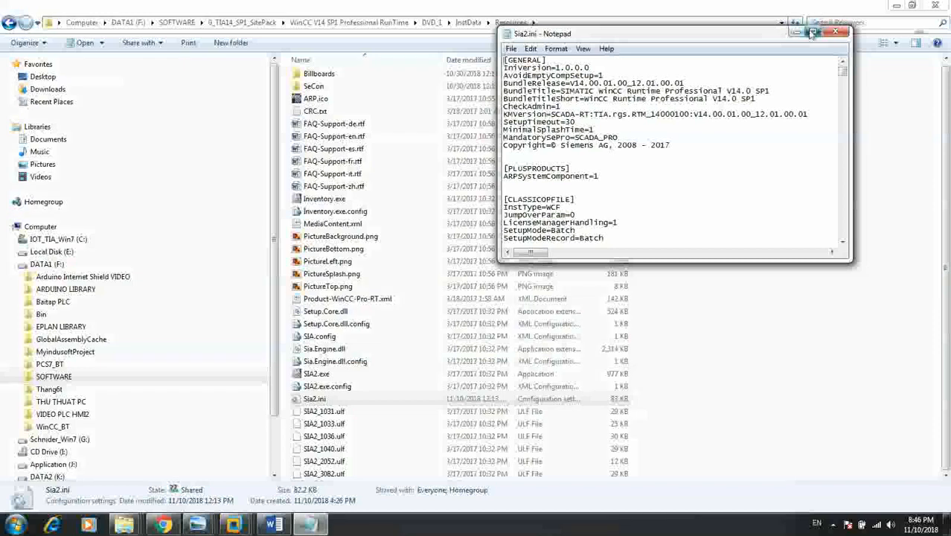
click(812, 32)
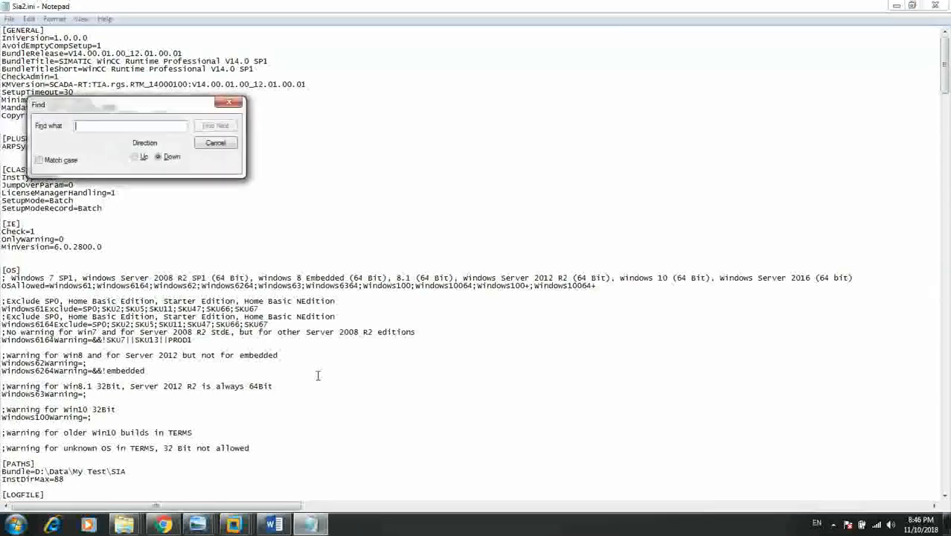
Search Sia2.ini for "TERM" and examine the [TERMS] section located between [CUSTOMPROPERTIES] and [1033]
text(TERM)
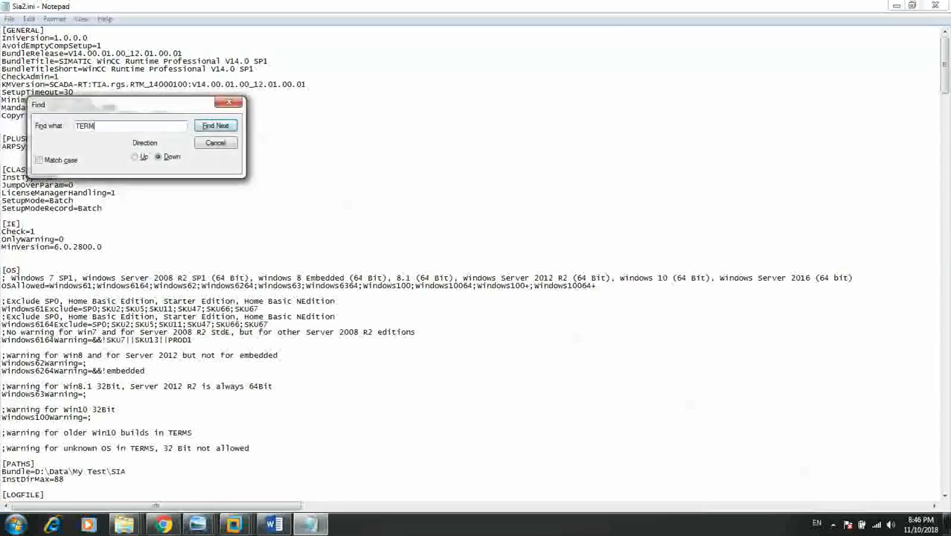
key(Return)
click(222, 126)
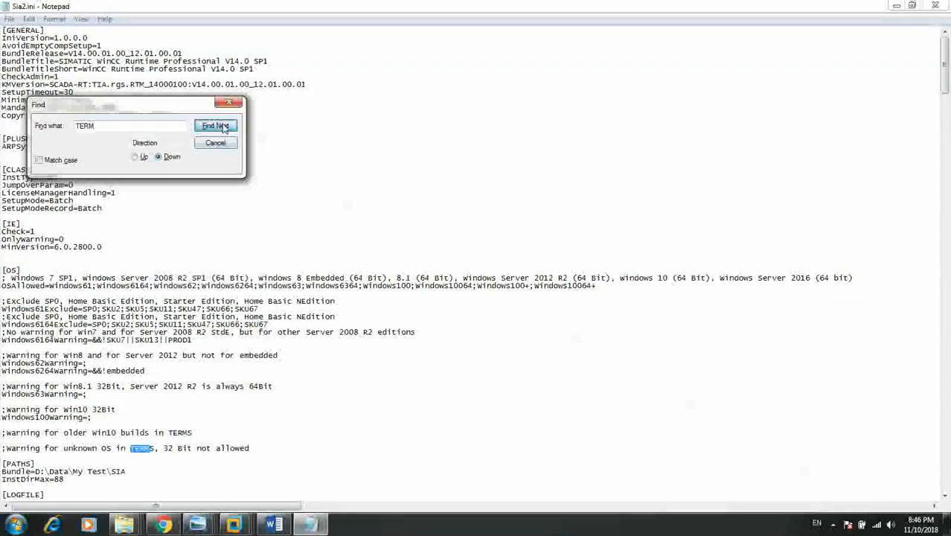
click(222, 126)
drag(178, 111, 752, 84)
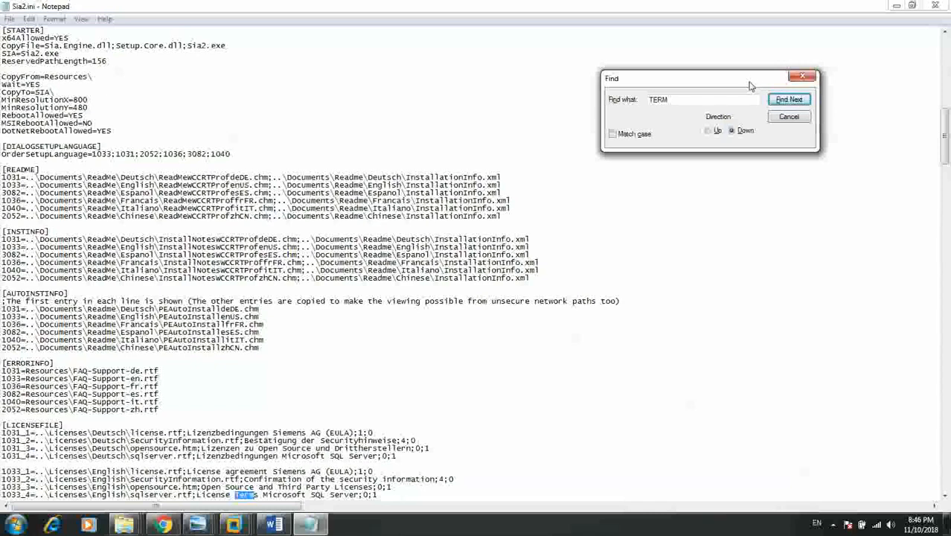
click(788, 99)
click(616, 373)
scroll(510, 358, down, 5)
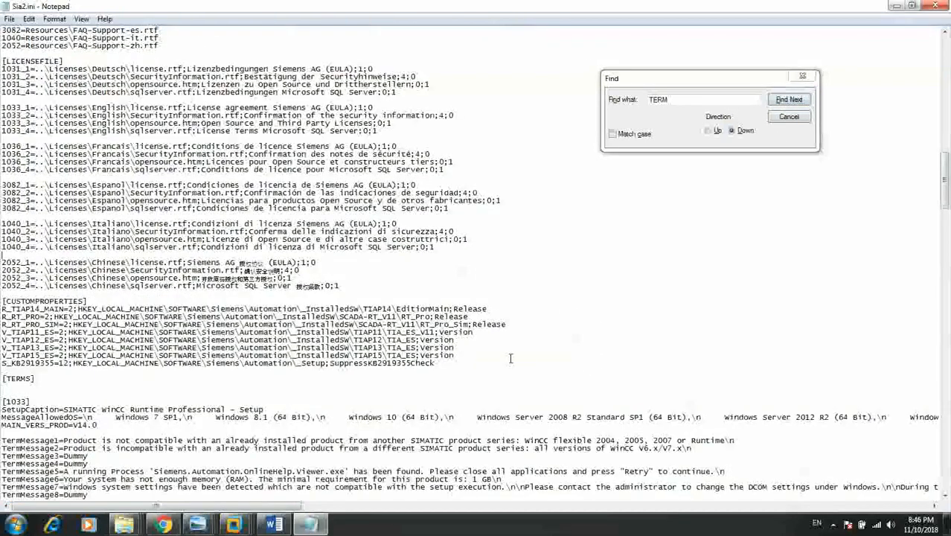
scroll(510, 358, down, 6)
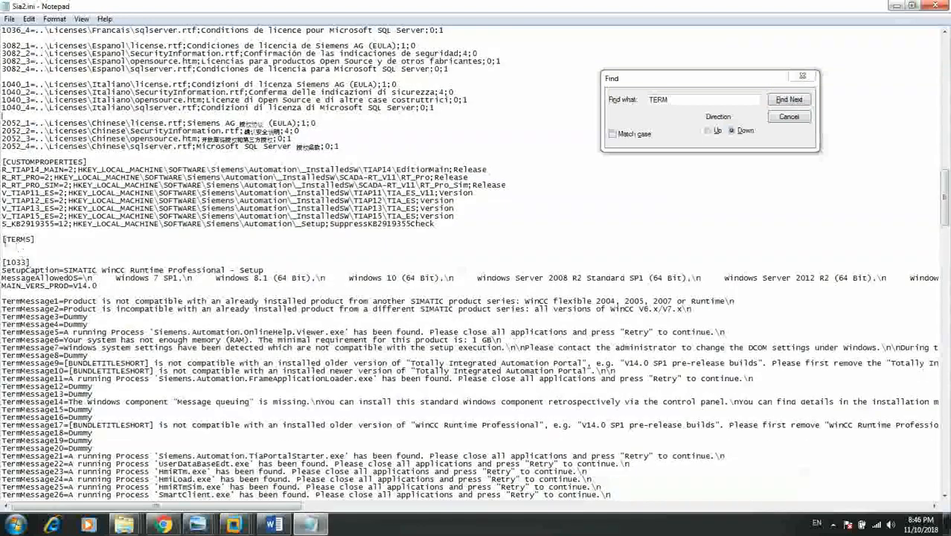
click(23, 248)
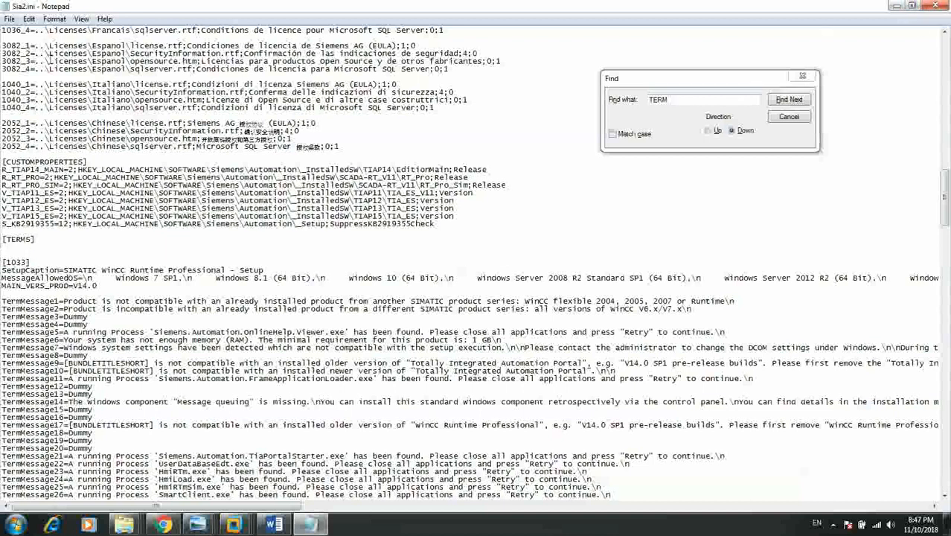
Close Sia2.ini and open the OriginalFileSia2INI folder inside DVD_1
click(11, 19)
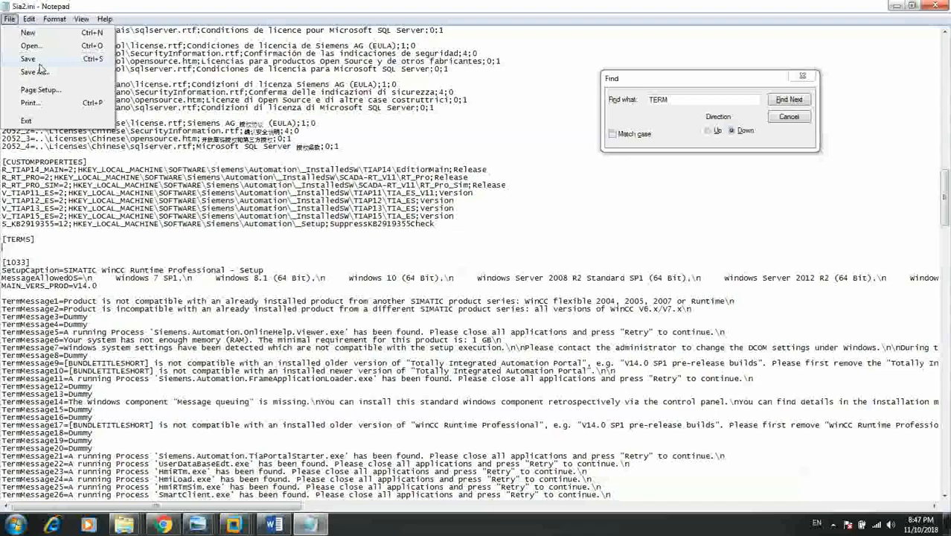
click(941, 5)
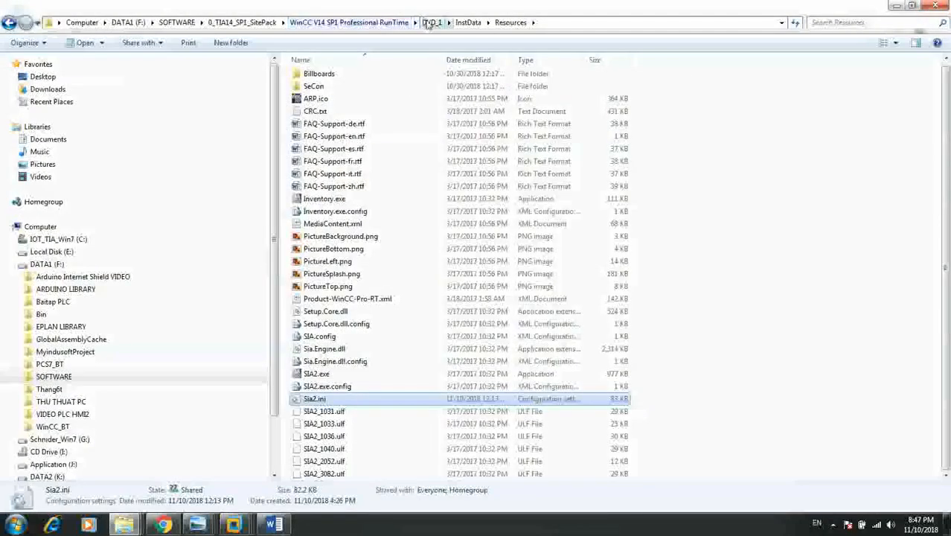
click(433, 22)
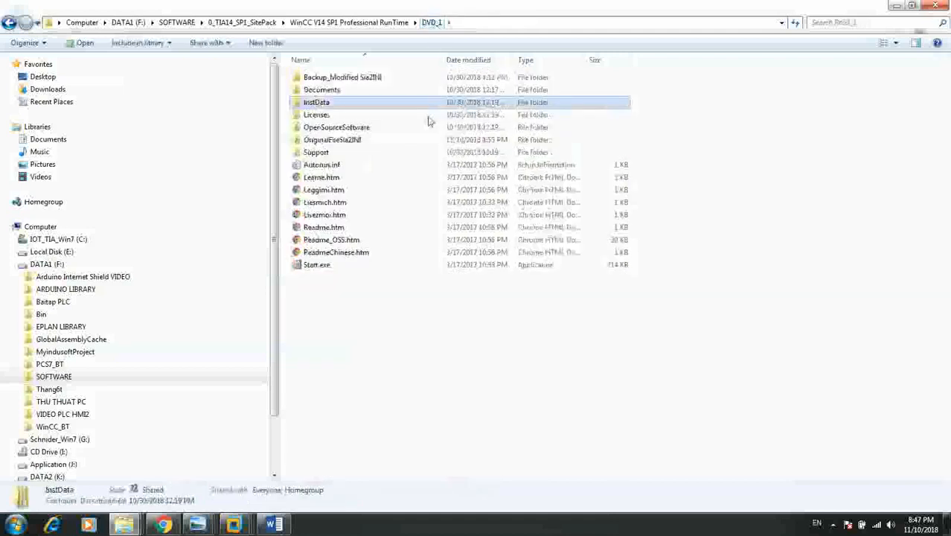
double_click(358, 144)
Open the original Sia2.ini with Notepad and maximize its window
click(321, 79)
right_click(321, 80)
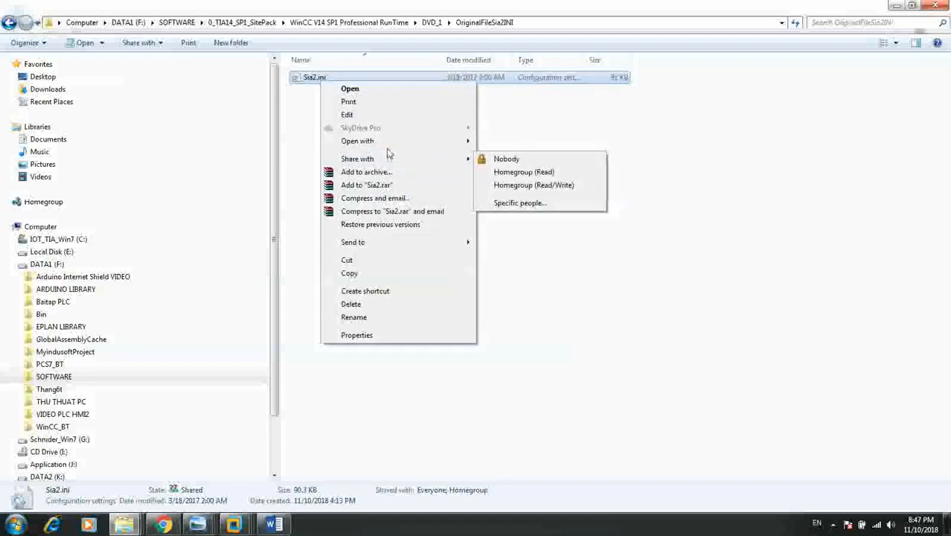
mouse_move(456, 142)
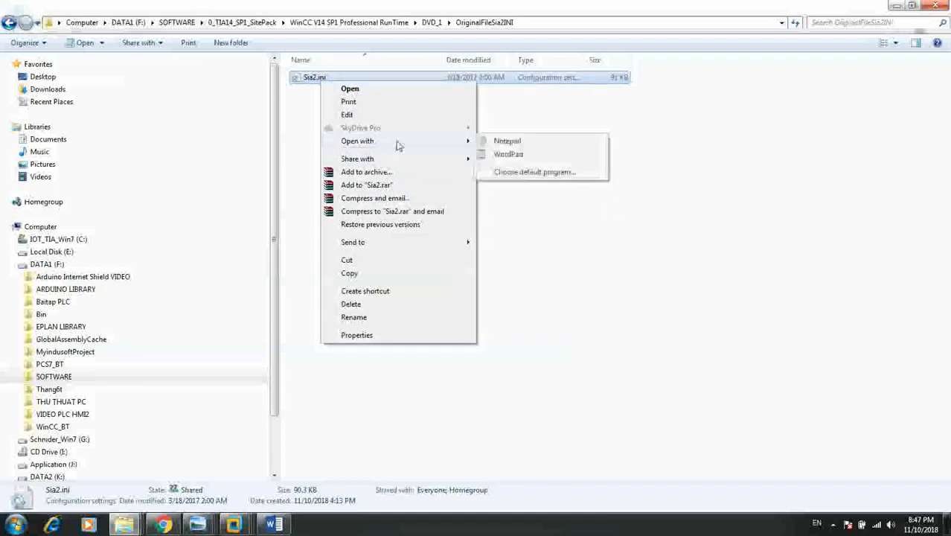
click(507, 142)
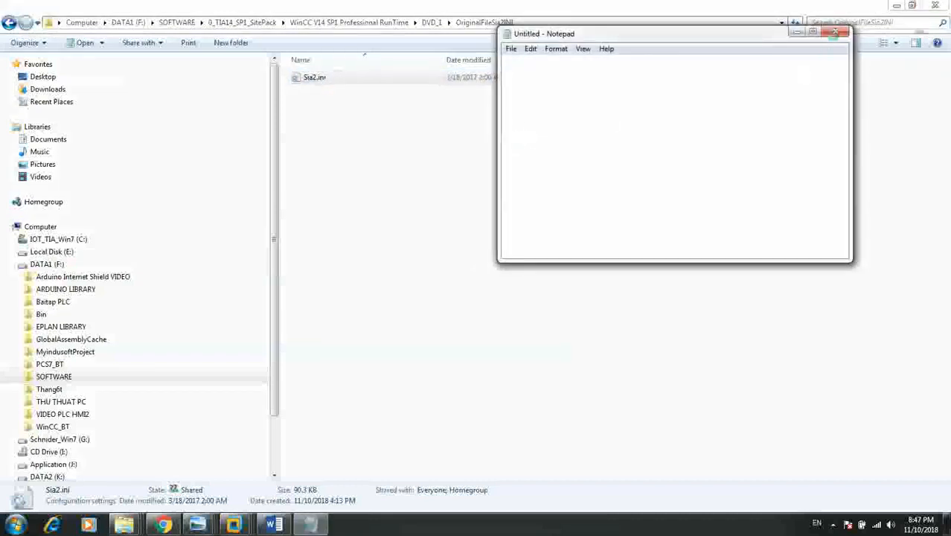
click(814, 32)
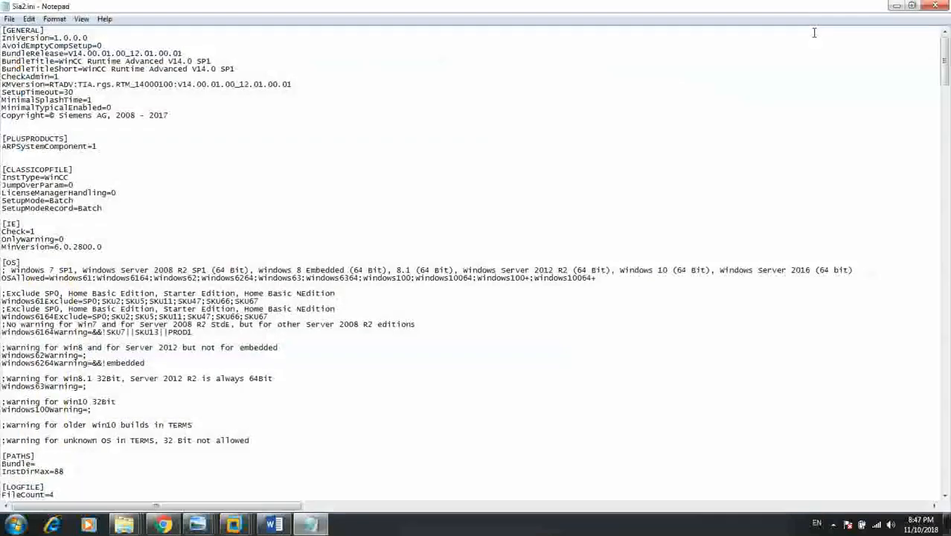
Look through the original Sia2.ini for the [TERMS] section and search onward for "TERM" from the current position
scroll(227, 413, down, 16)
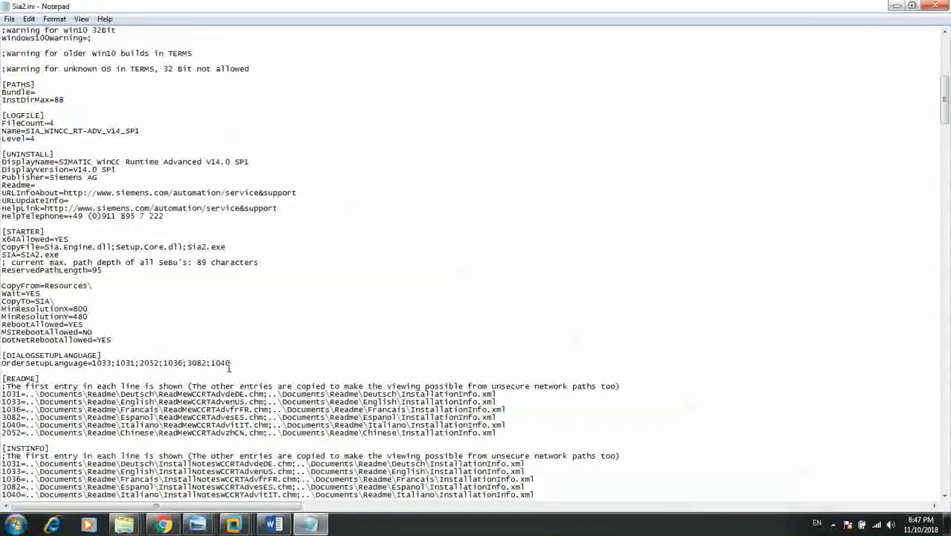
scroll(225, 371, down, 11)
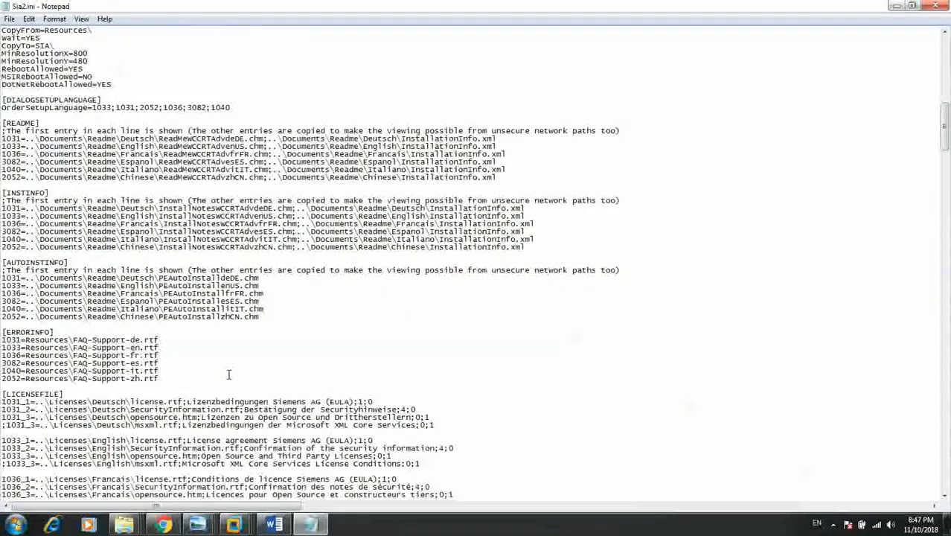
scroll(228, 374, down, 7)
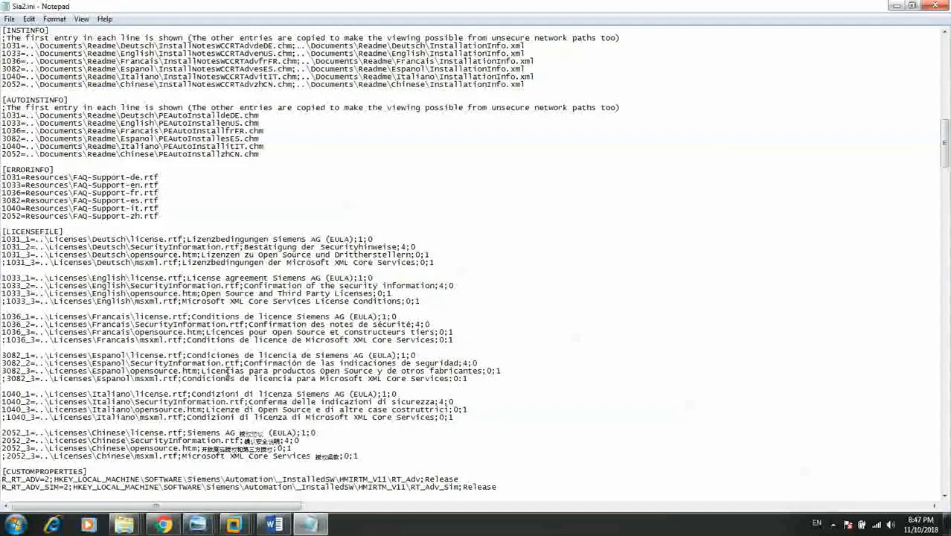
scroll(228, 372, down, 20)
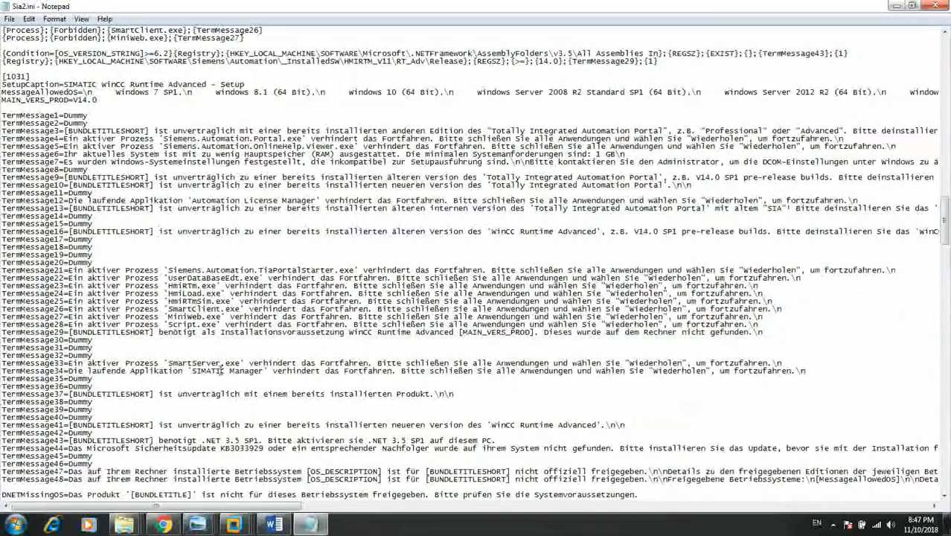
key(ctrl+f)
text(TER)
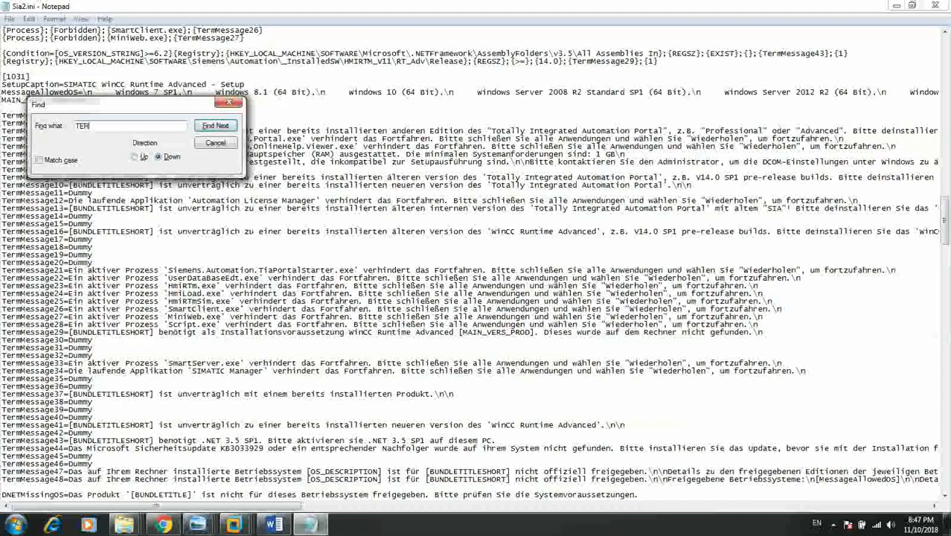
key(Return)
key(Return)
key(Return)
key(Return)
key(Return)
key(Return)
key(Return)
key(Return)
key(Return)
click(228, 103)
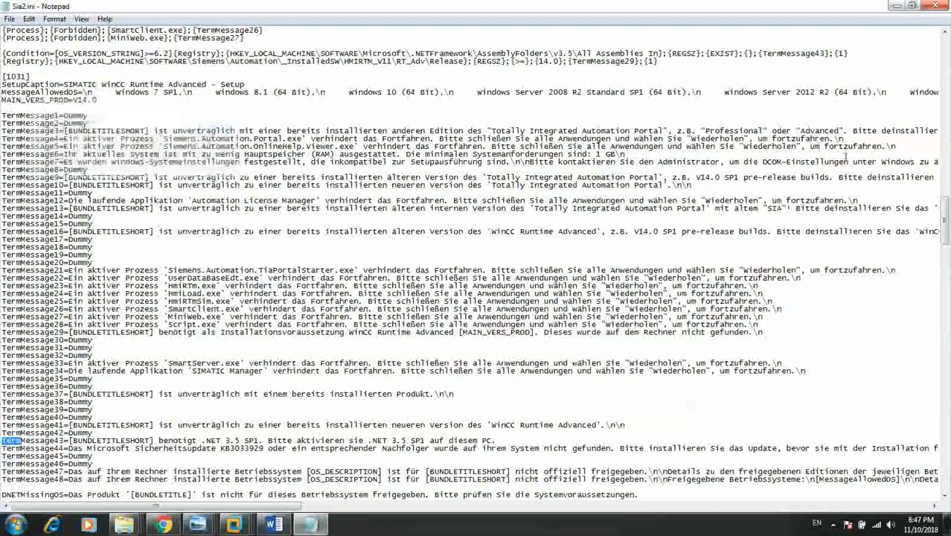
Return to the beginning of the file and search for "TERM" until reaching the [TERMS] heading
click(944, 63)
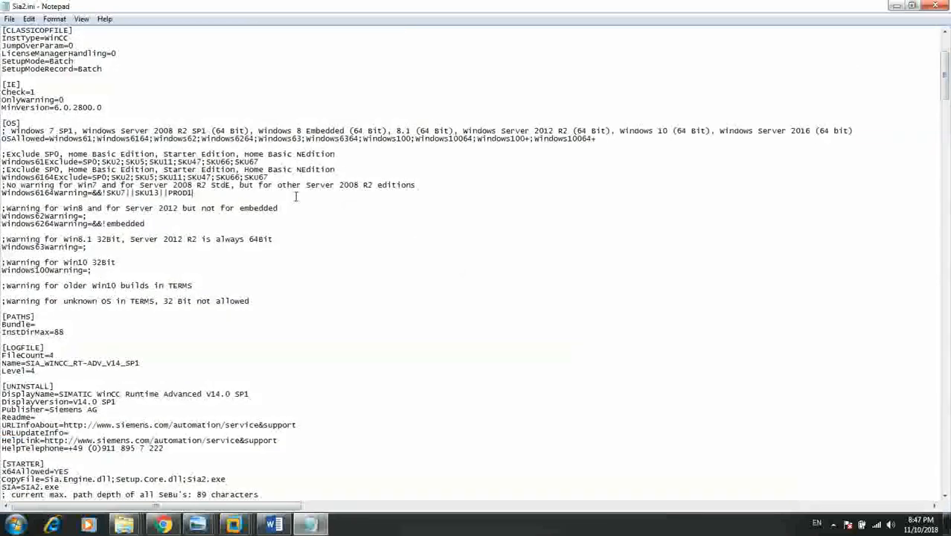
key(ctrl+f)
text(T)
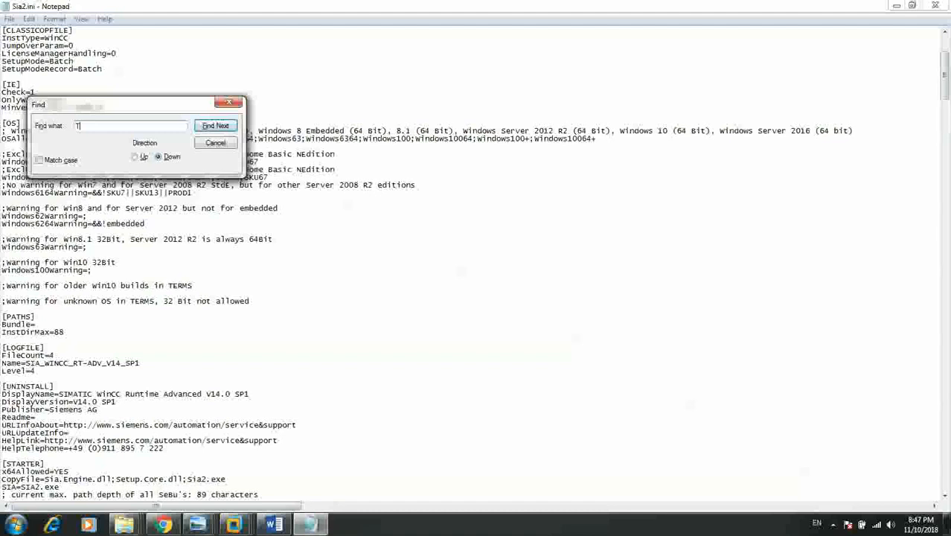
key(Return)
key(Return)
key(Return)
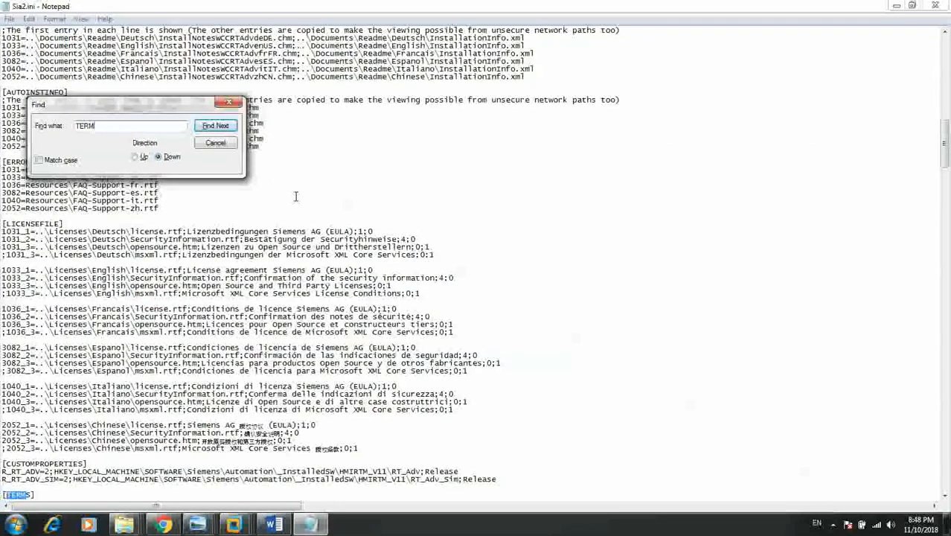
click(46, 493)
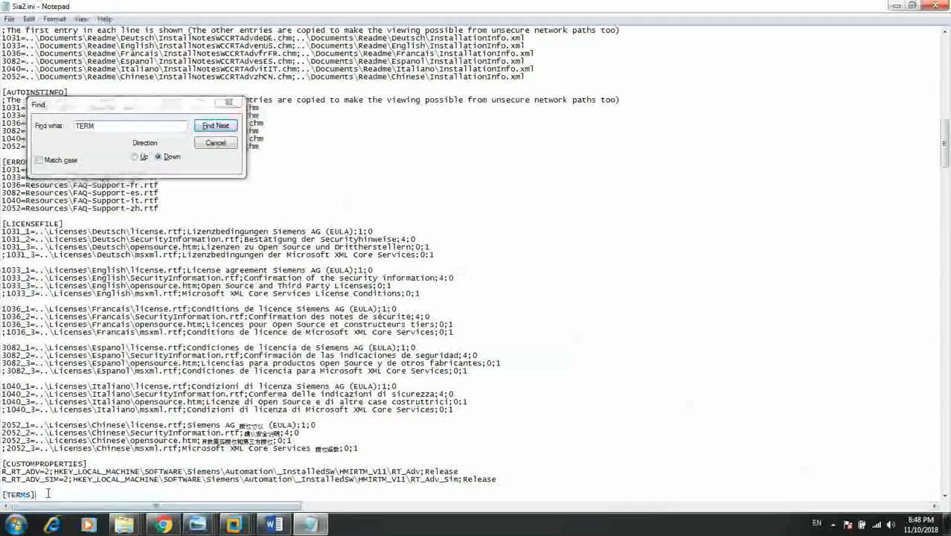
Delete everything below the [TERMS] heading through the DNETMissingDNET line at the end of [1031], keeping [1033], and check the result
scroll(46, 476, down, 9)
scroll(60, 275, down, 6)
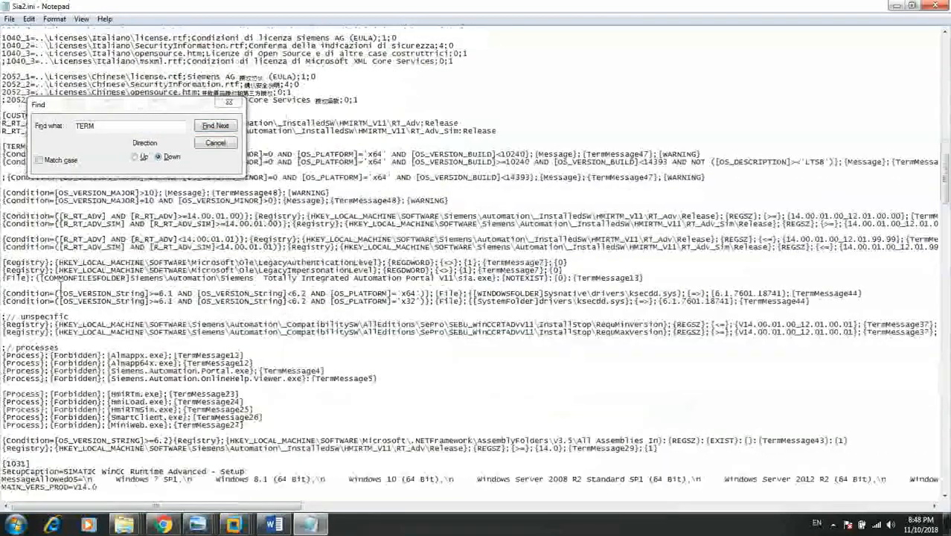
drag(186, 105, 843, 86)
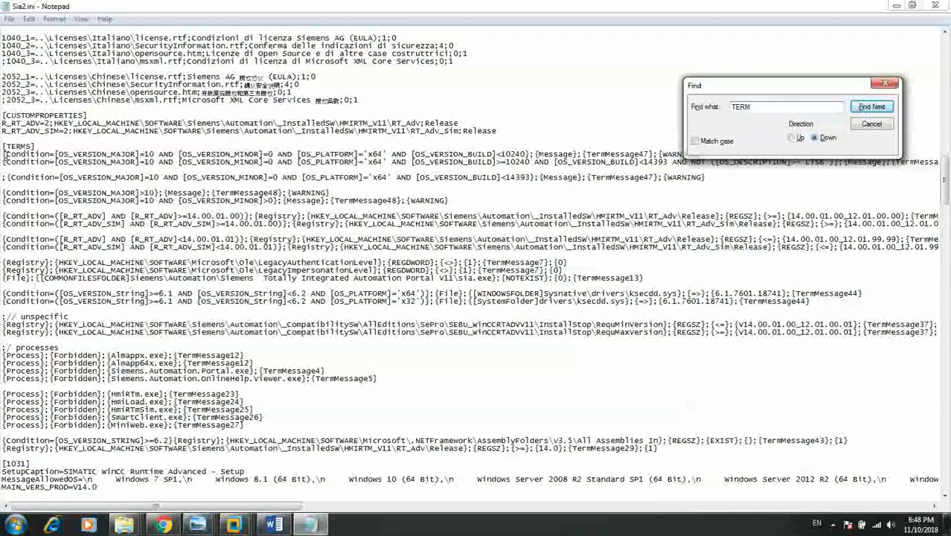
drag(4, 154, 60, 348)
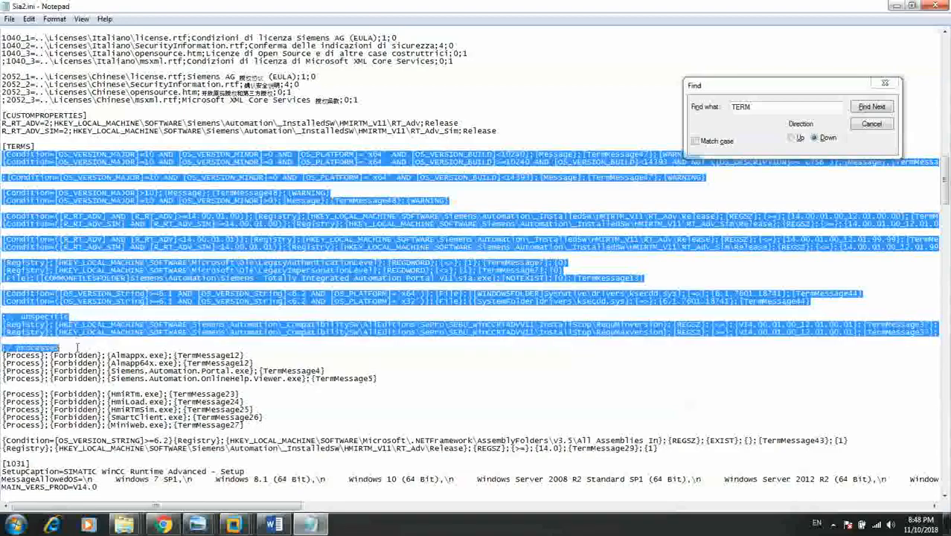
scroll(109, 320, down, 17)
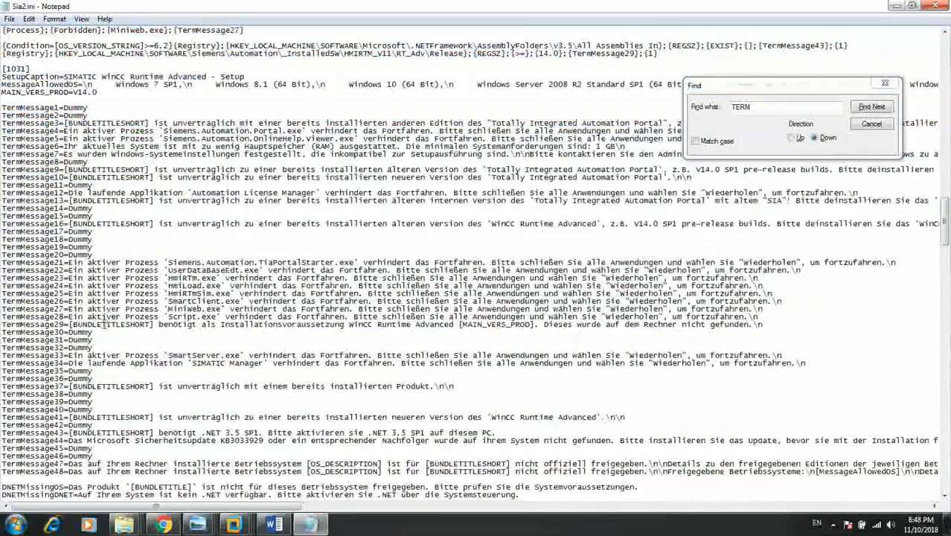
scroll(101, 325, down, 5)
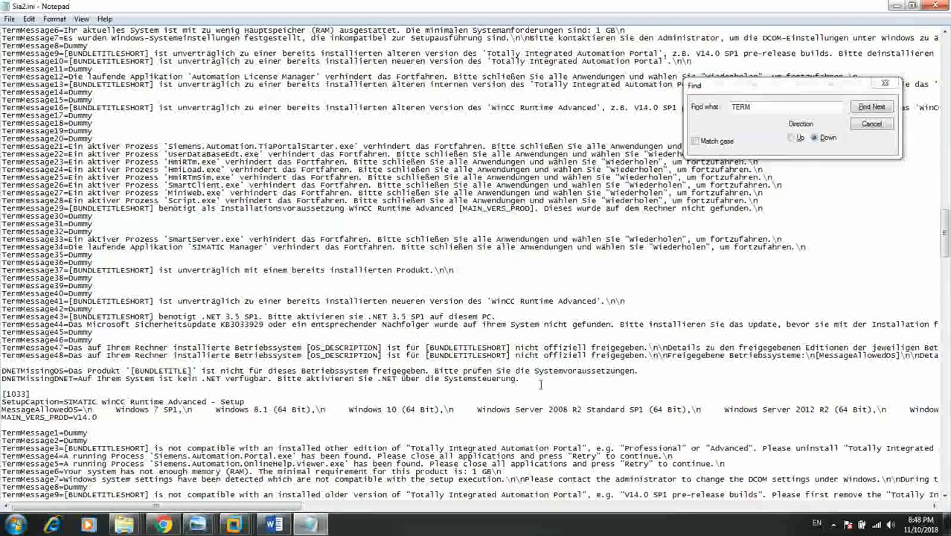
shift+click(540, 379)
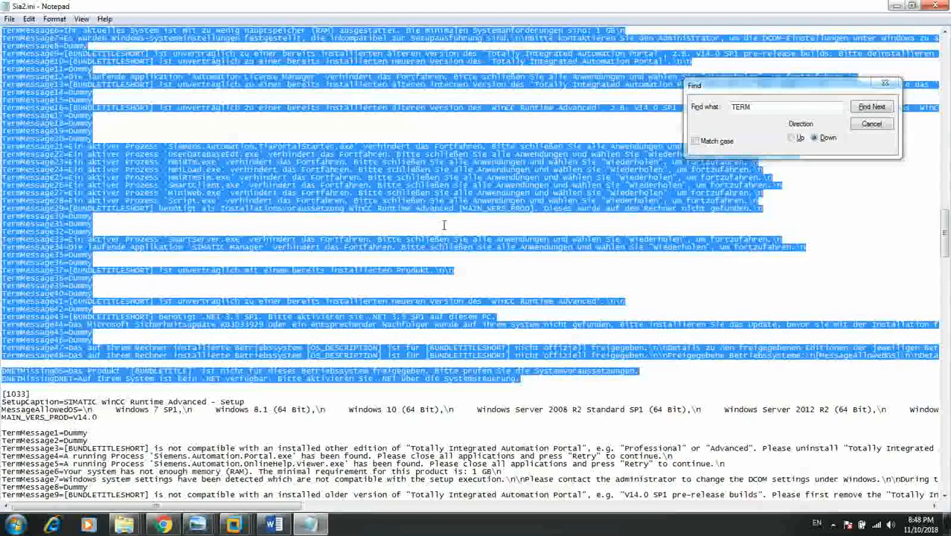
key(Delete)
scroll(23, 262, up, 9)
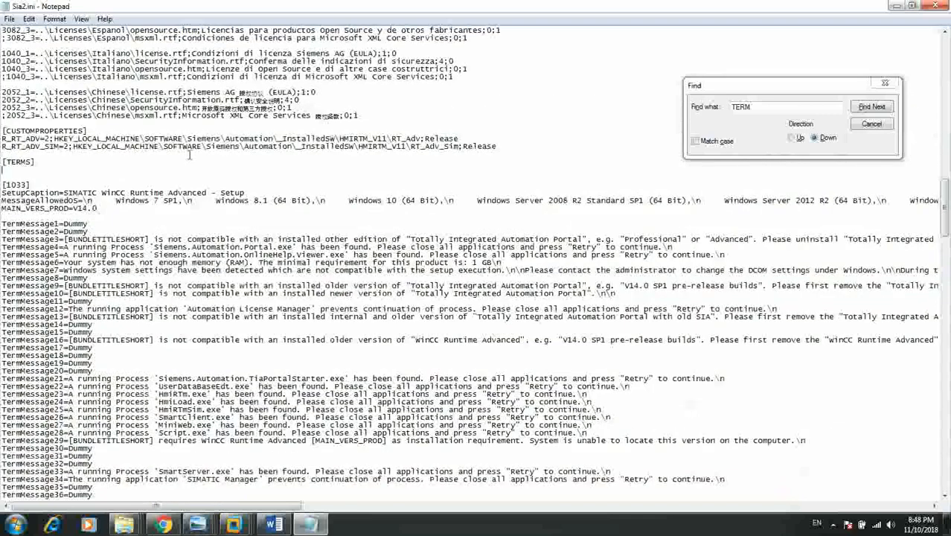
drag(31, 254, 2, 231)
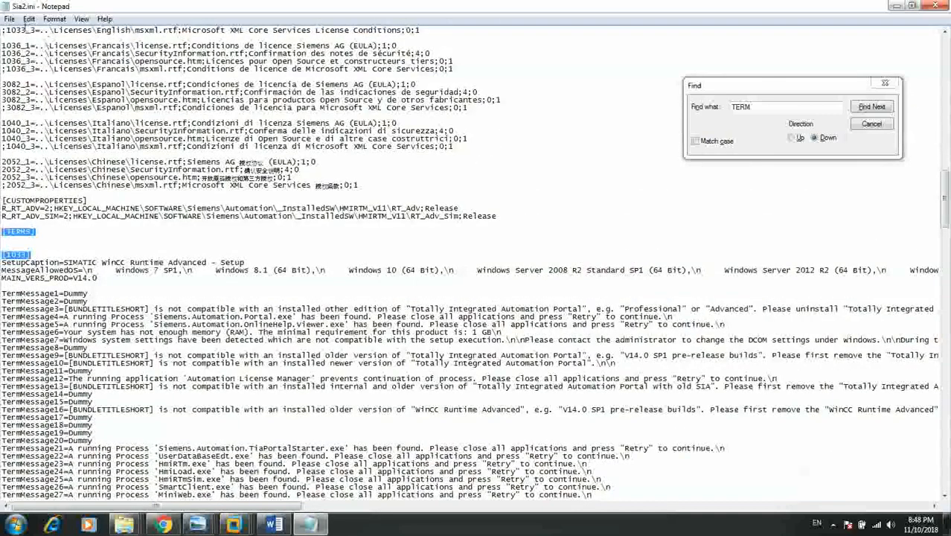
Try to save the edited Sia2.ini under the same name in the DVD_1\InstData\Resources folder
click(10, 19)
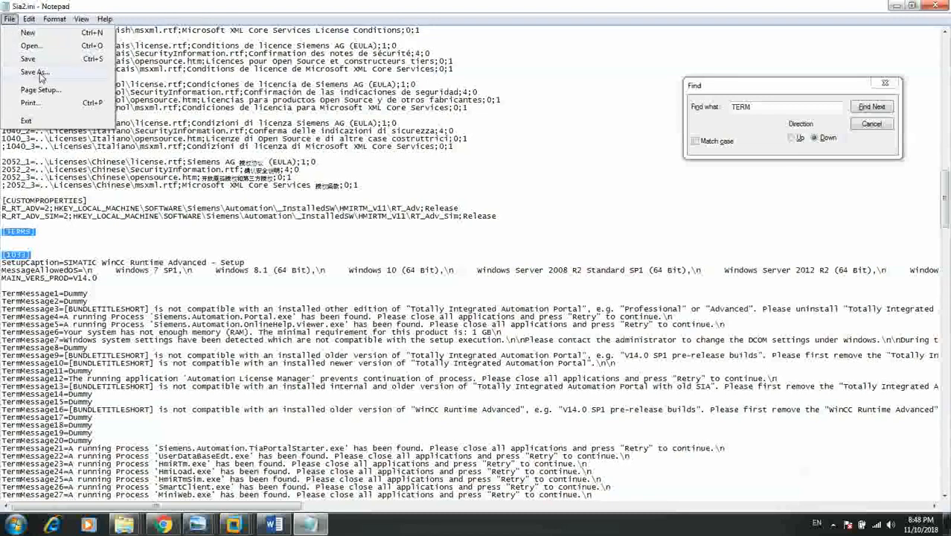
click(41, 75)
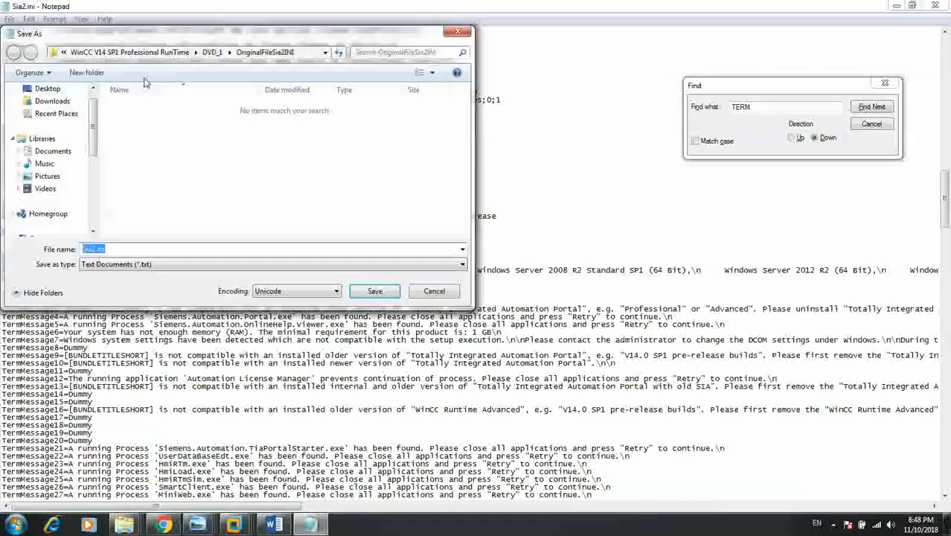
click(208, 57)
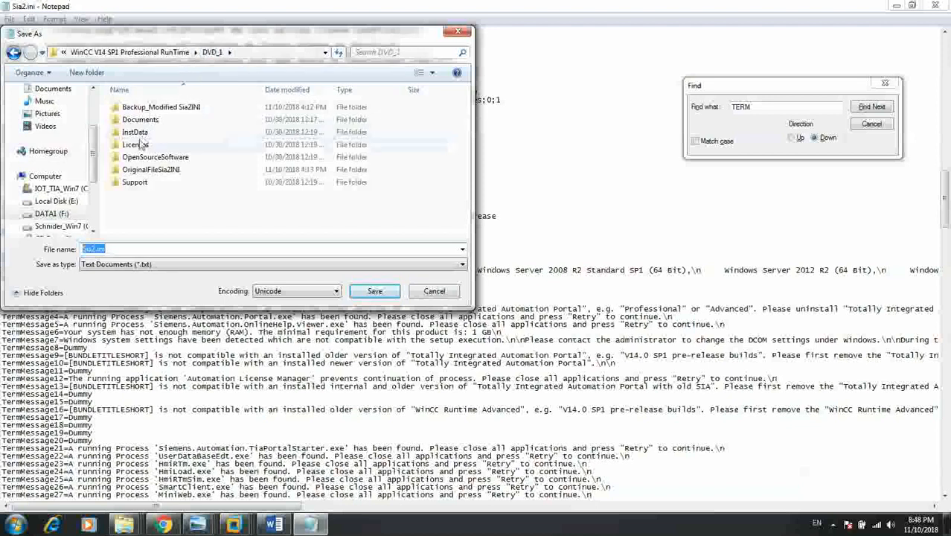
double_click(140, 134)
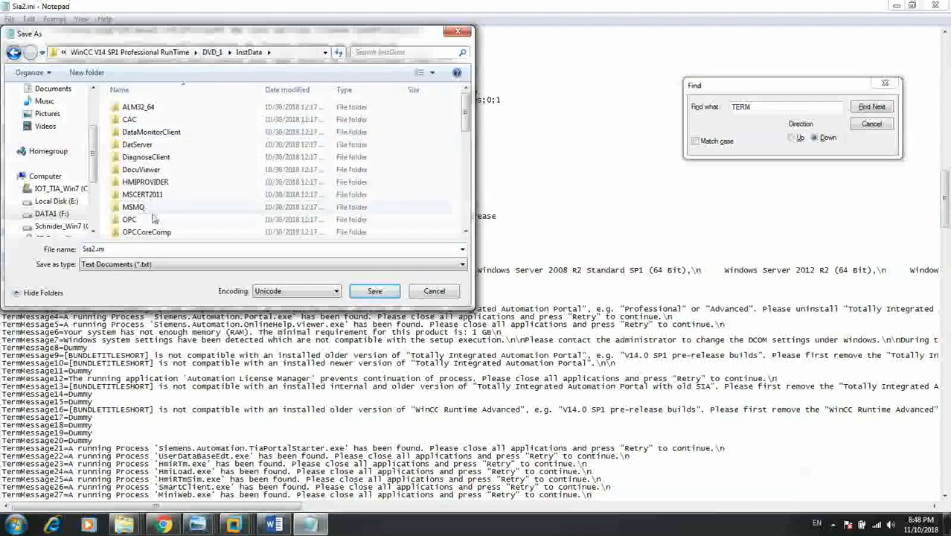
click(143, 171)
scroll(147, 179, down, 1)
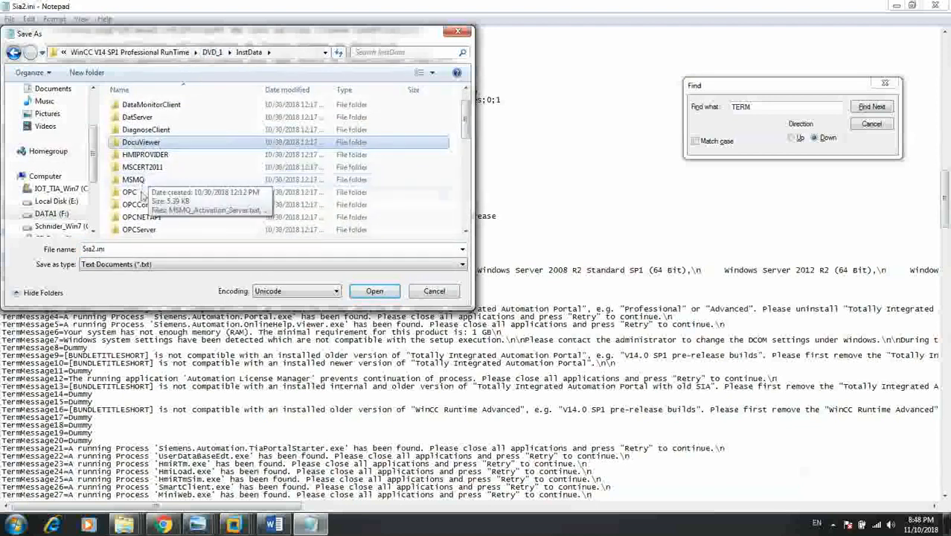
key(r)
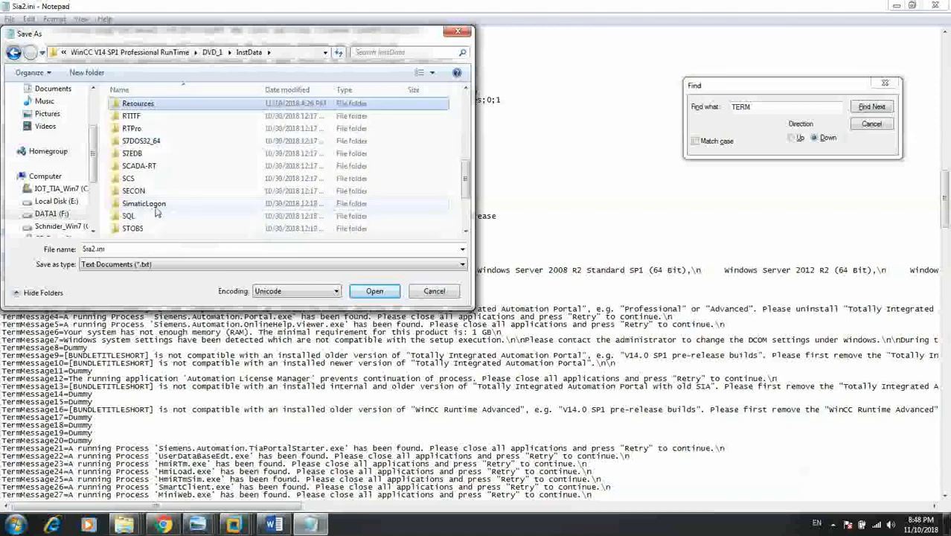
double_click(146, 107)
click(193, 251)
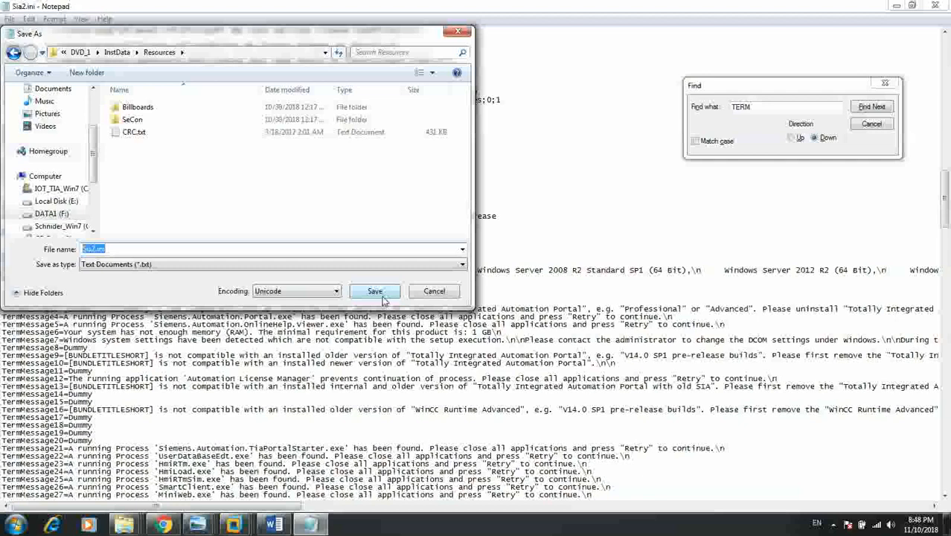
click(443, 265)
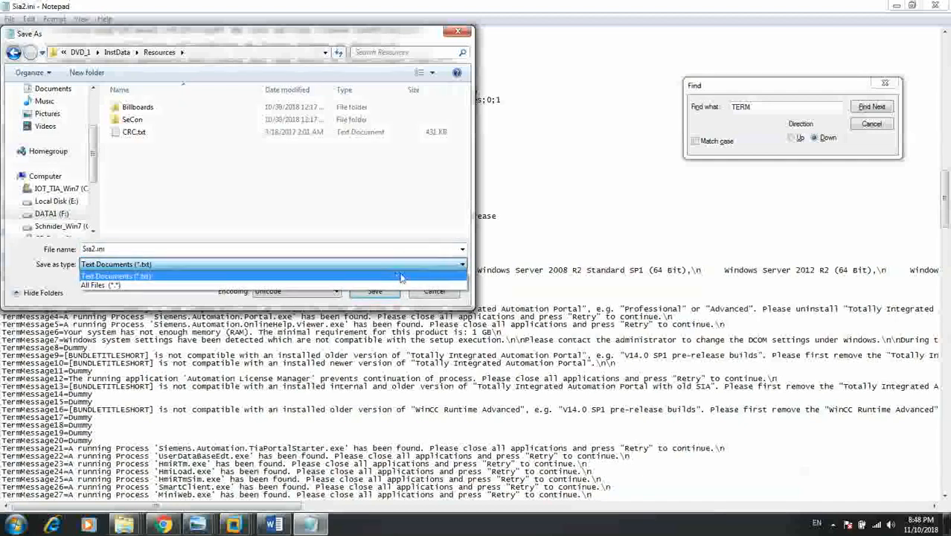
click(454, 299)
click(451, 293)
Close the original Sia2.ini and discard the changes made to it
click(473, 158)
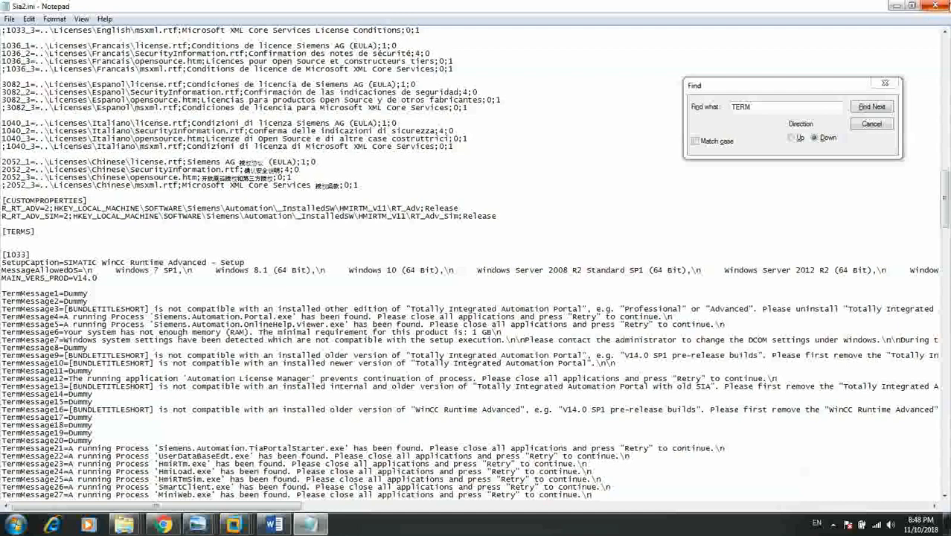
click(944, 6)
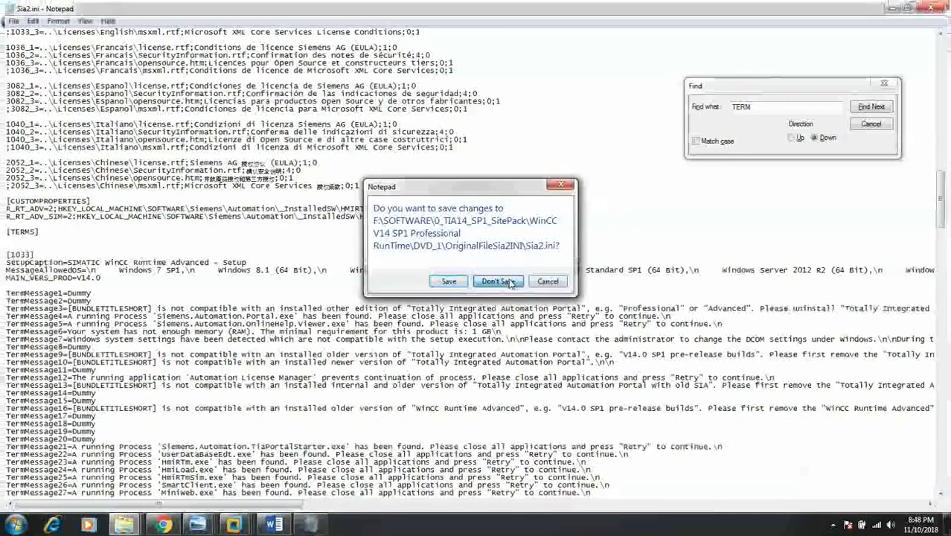
click(510, 283)
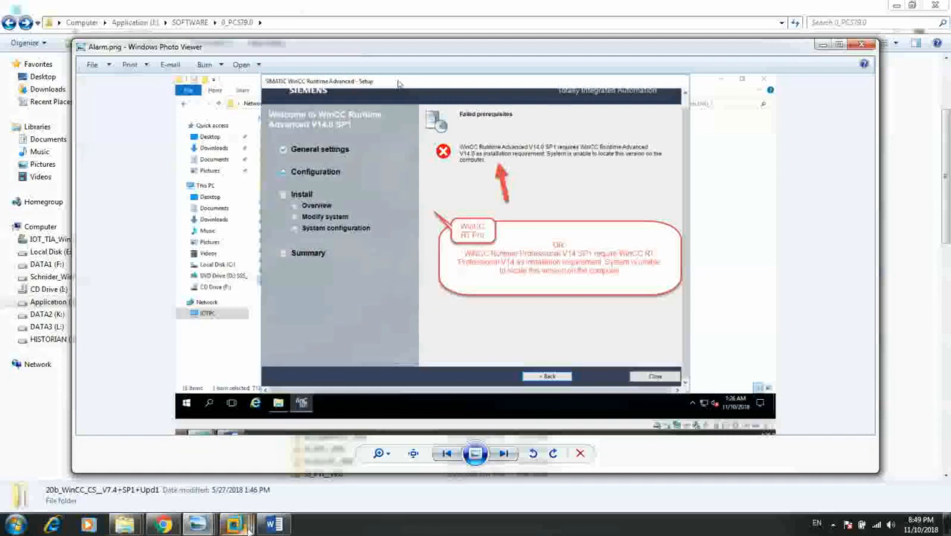
Switch to the TIA_ServerA_PC virtual machine in VMware Workstation and display its network locations in File Explorer
mouse_move(238, 525)
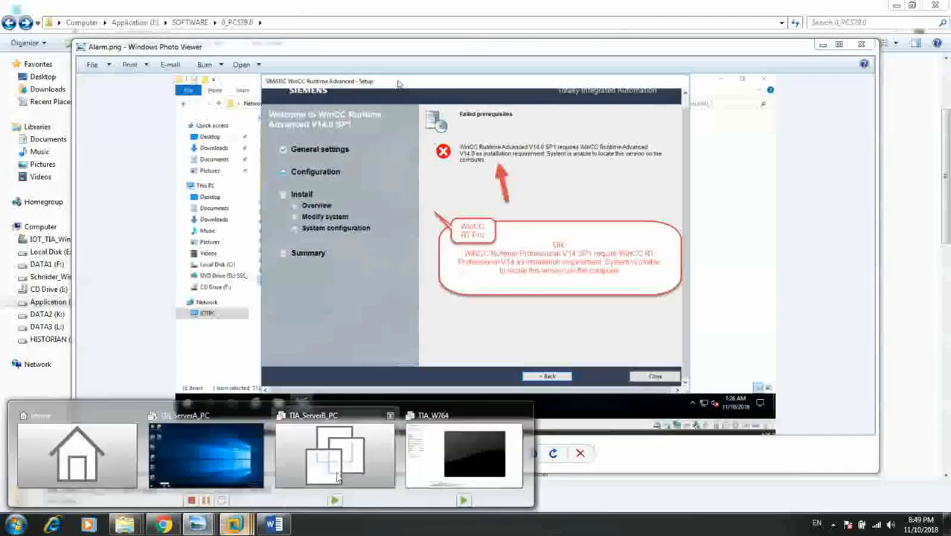
click(210, 467)
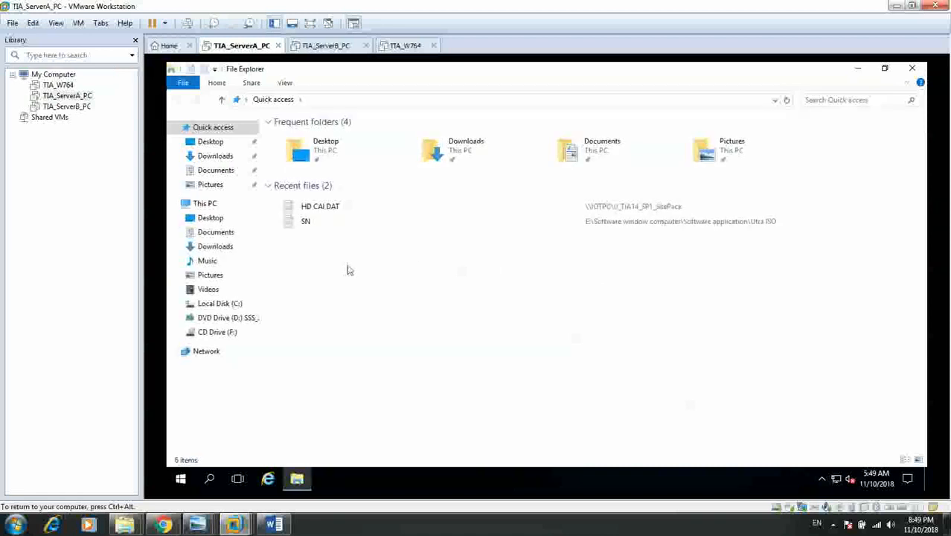
click(210, 351)
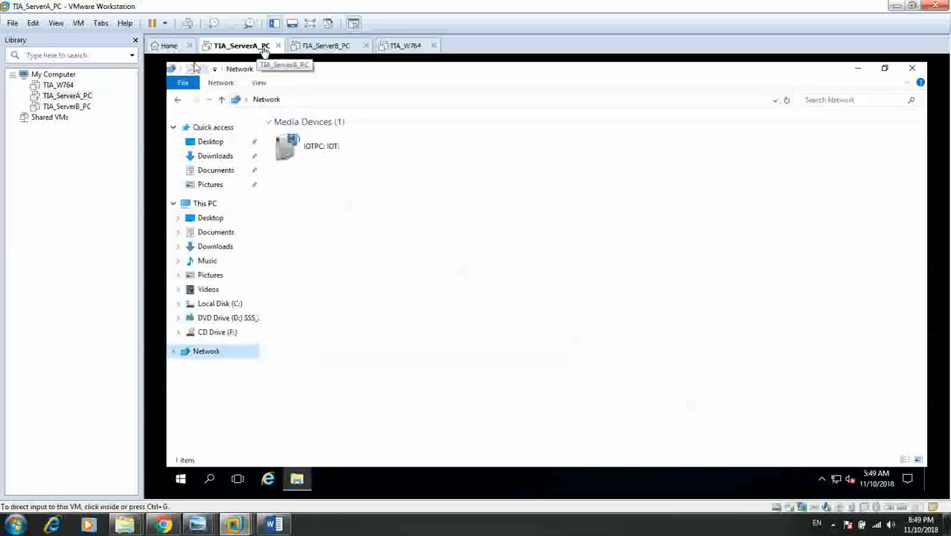
Look at the virtual machine's desktop, then examine This PC's system properties for the Windows edition and hardware
right_click(192, 469)
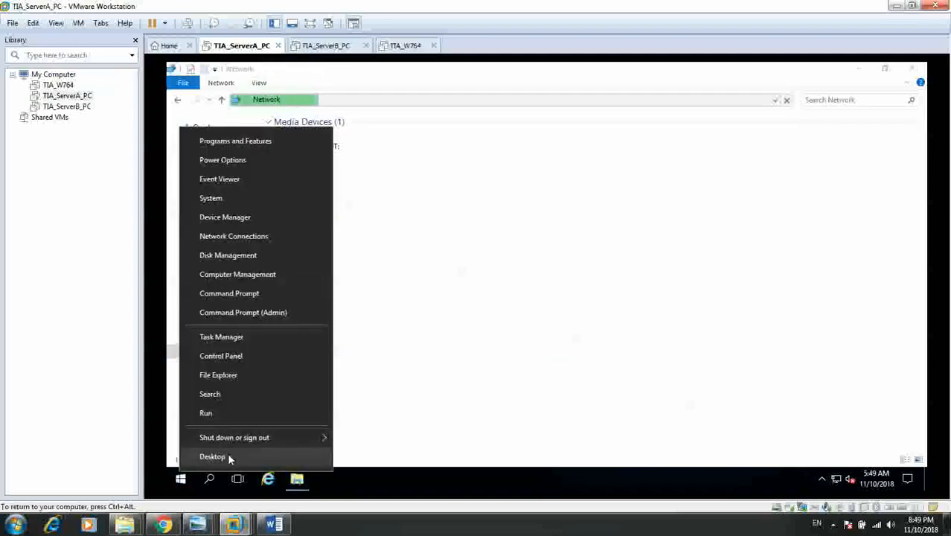
click(275, 457)
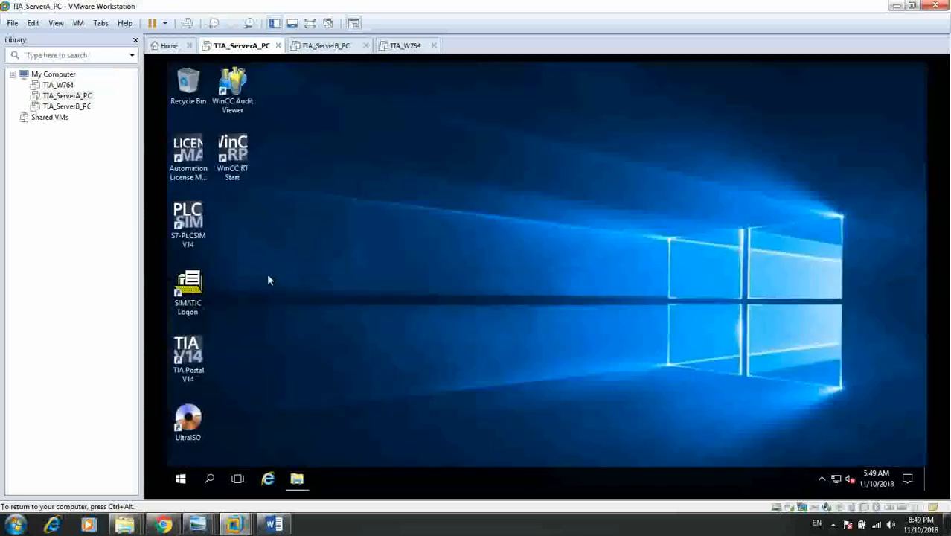
click(296, 478)
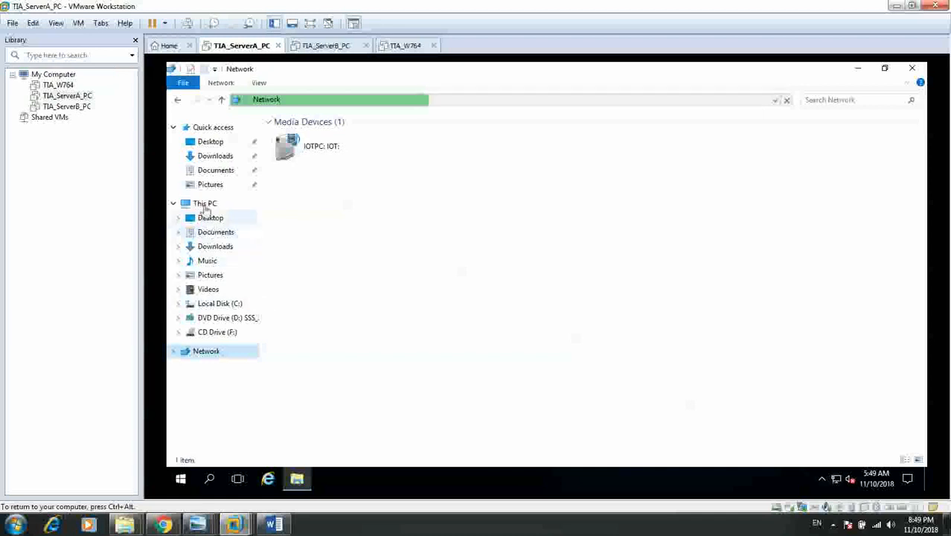
right_click(206, 204)
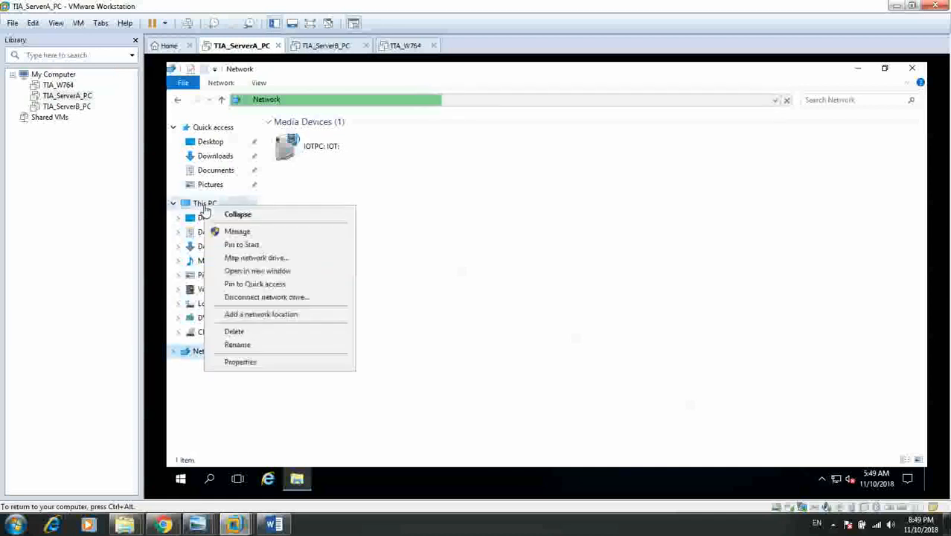
click(236, 362)
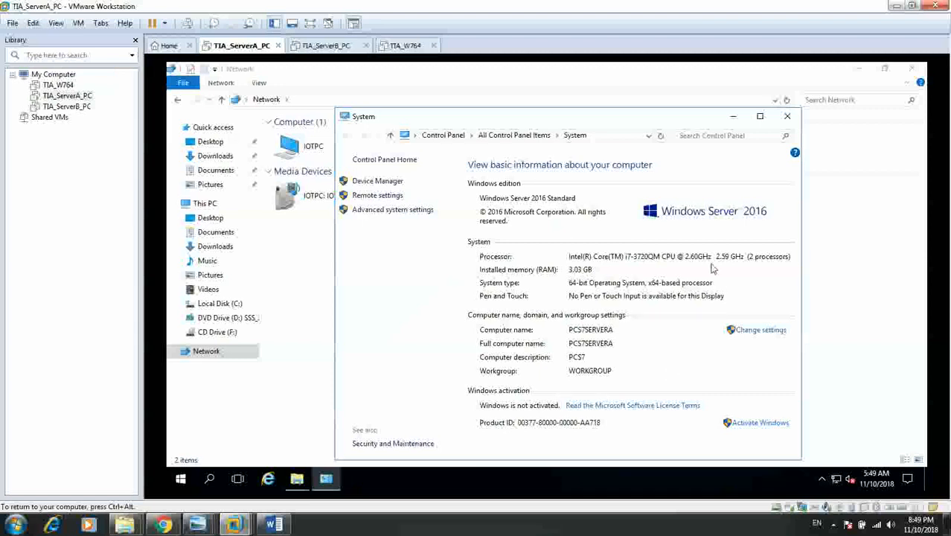
click(787, 116)
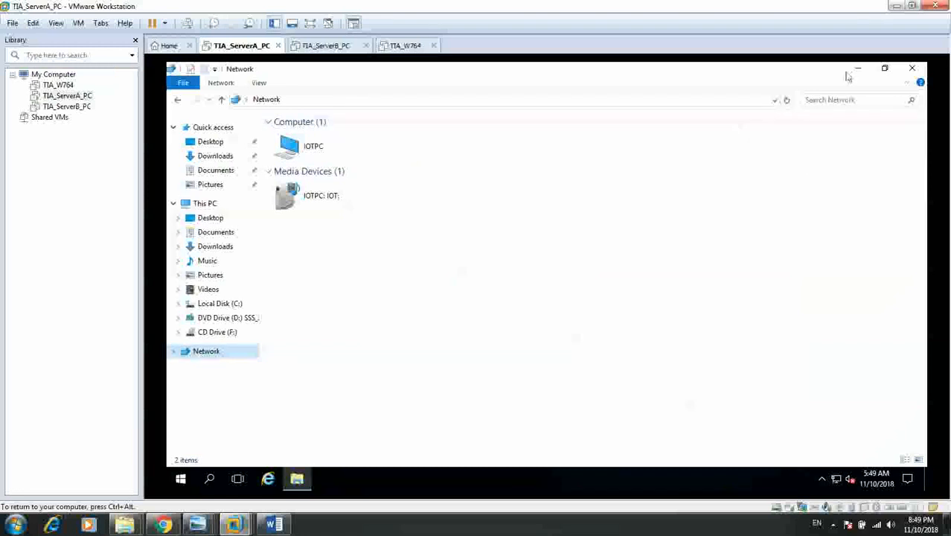
Open the DVD_1 folder in WinCC V14 SP1 Professional RunTime, inside the 0_TIA14_SP1_SitePack share on IOTPC
double_click(334, 149)
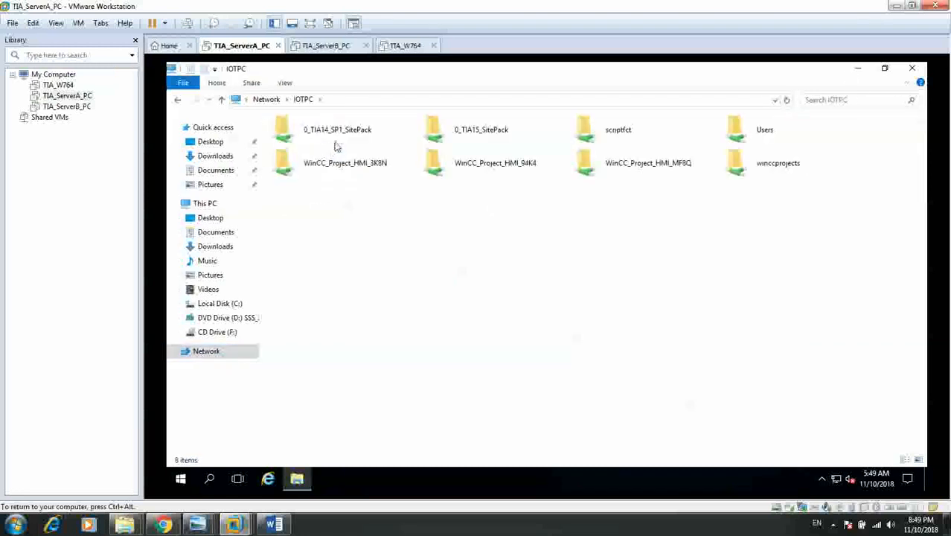
double_click(335, 146)
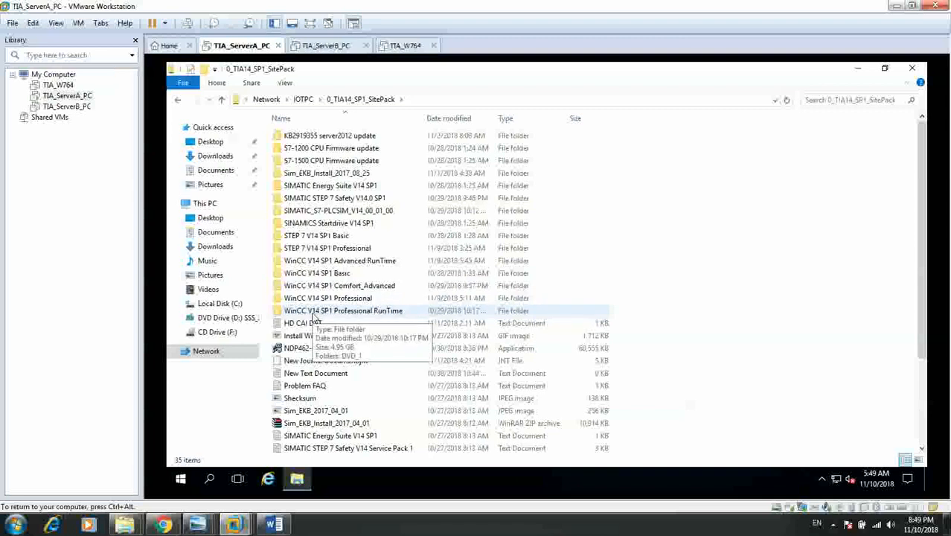
double_click(315, 315)
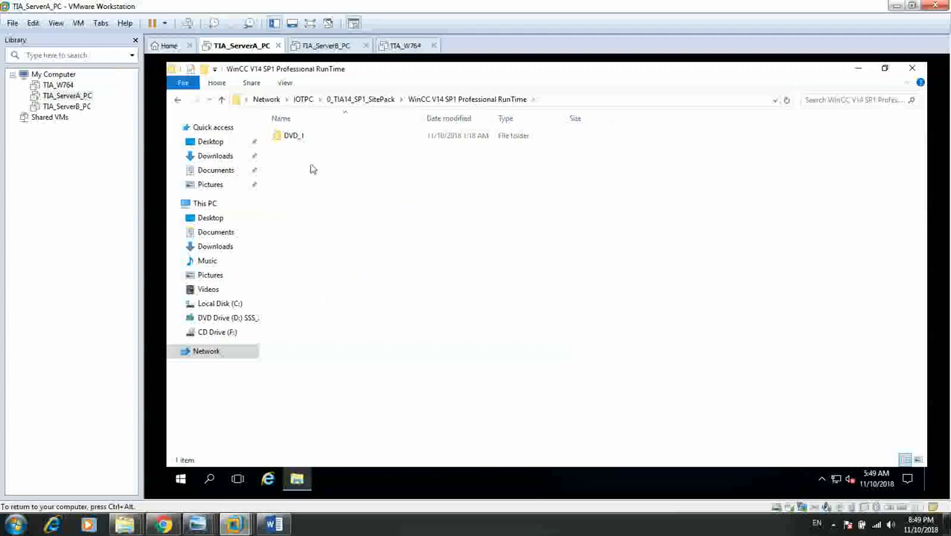
click(302, 138)
double_click(302, 138)
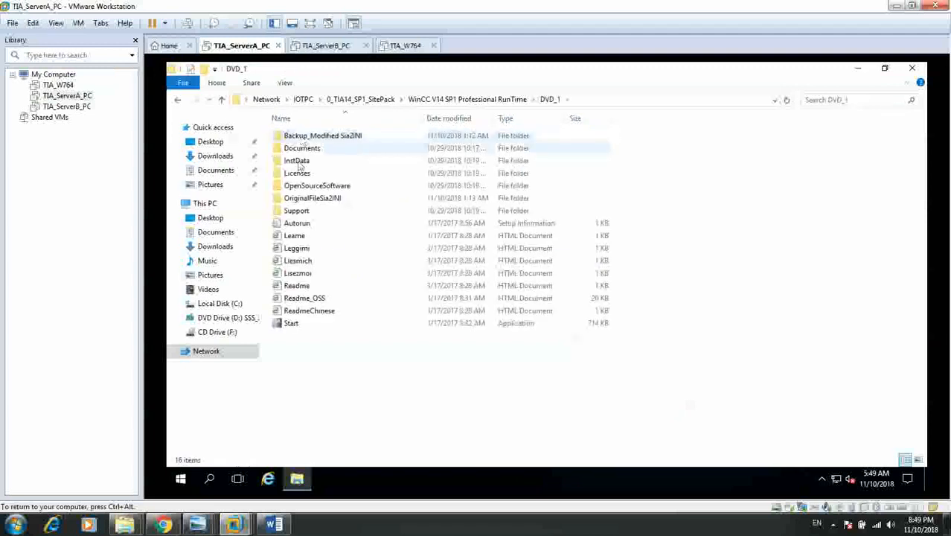
Launch the Start setup application from DVD_1 and allow it to run despite the security warning
click(290, 328)
double_click(290, 328)
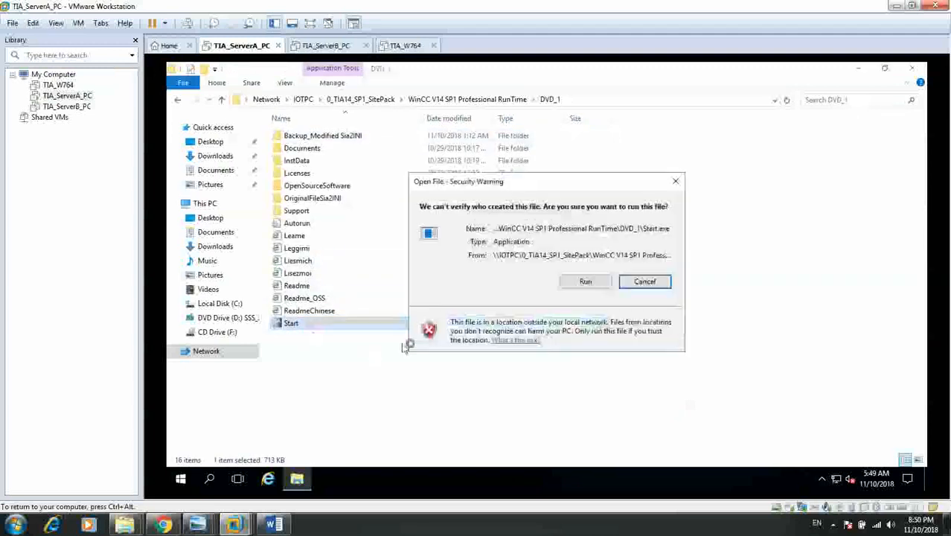
click(585, 281)
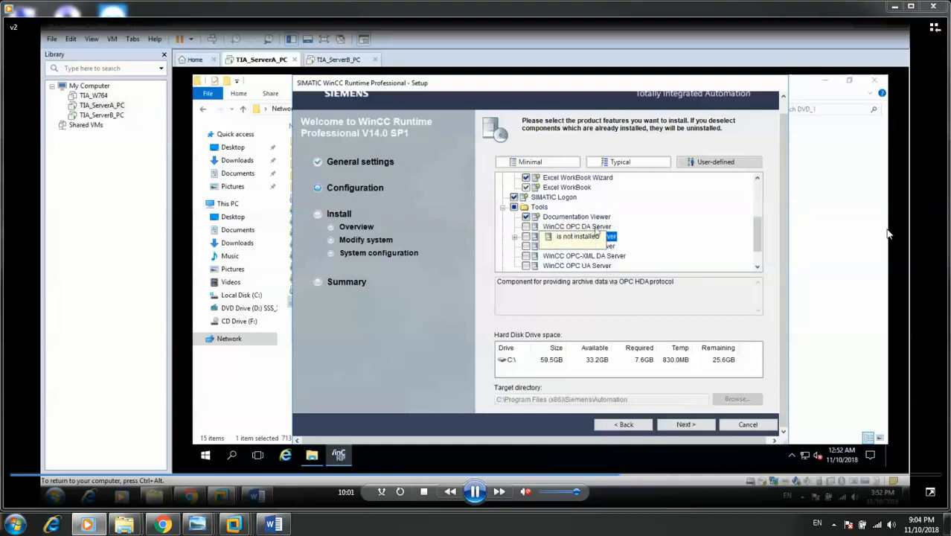
Select WinCC OPC DA Server and WinCC OPC HDA Server, including HDA Write Access, for installation under Tools
click(671, 248)
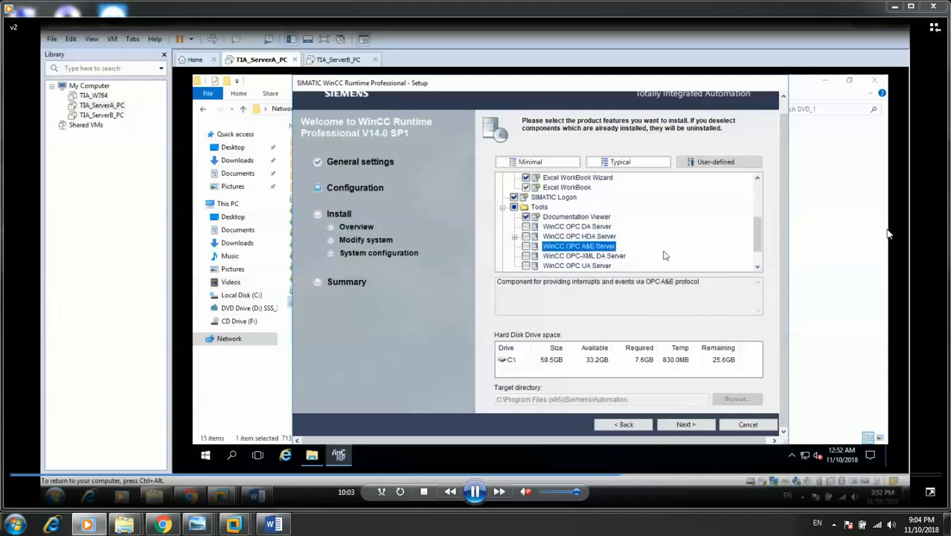
click(544, 227)
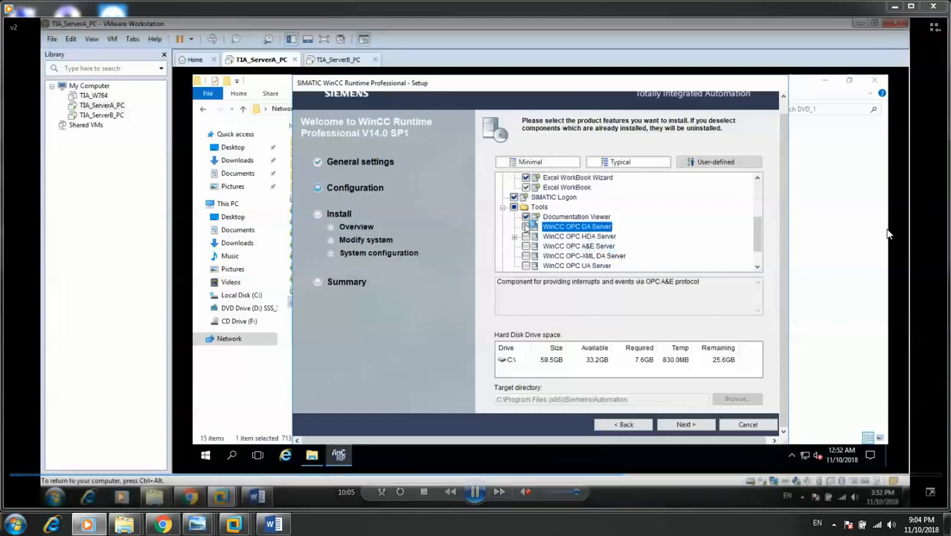
click(526, 227)
click(515, 237)
click(529, 237)
click(527, 236)
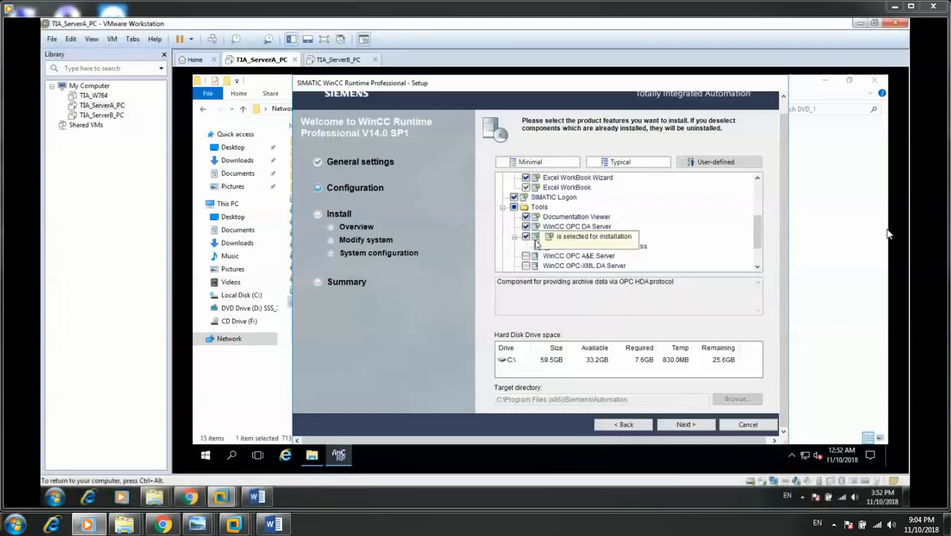
Add WinCC OPC A&E Server, WinCC OPC-XML DA Server and WinCC OPC UA Server to the installation
click(526, 255)
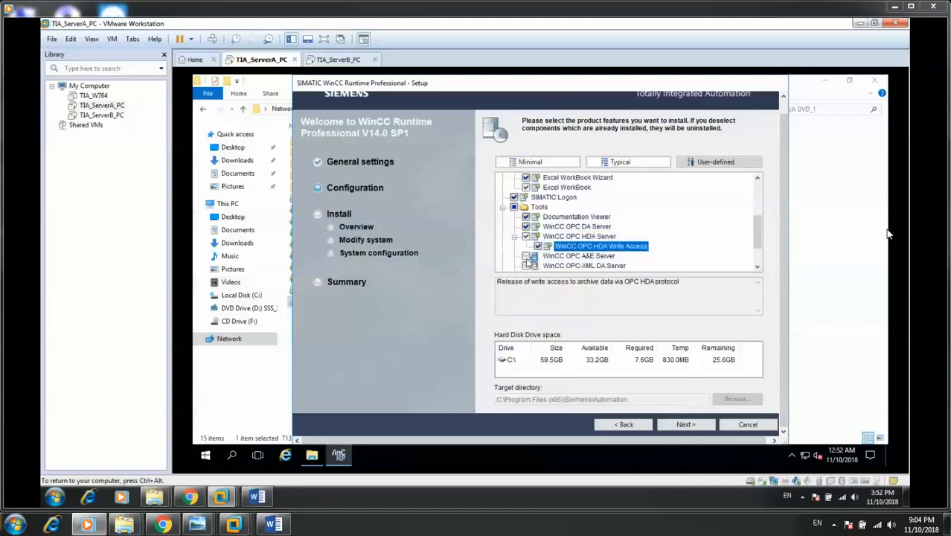
click(526, 266)
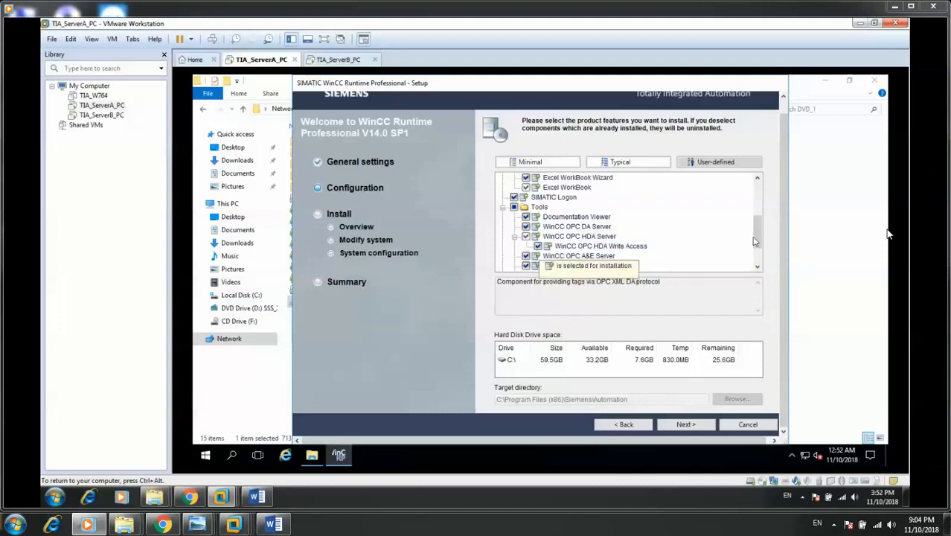
drag(753, 240, 748, 257)
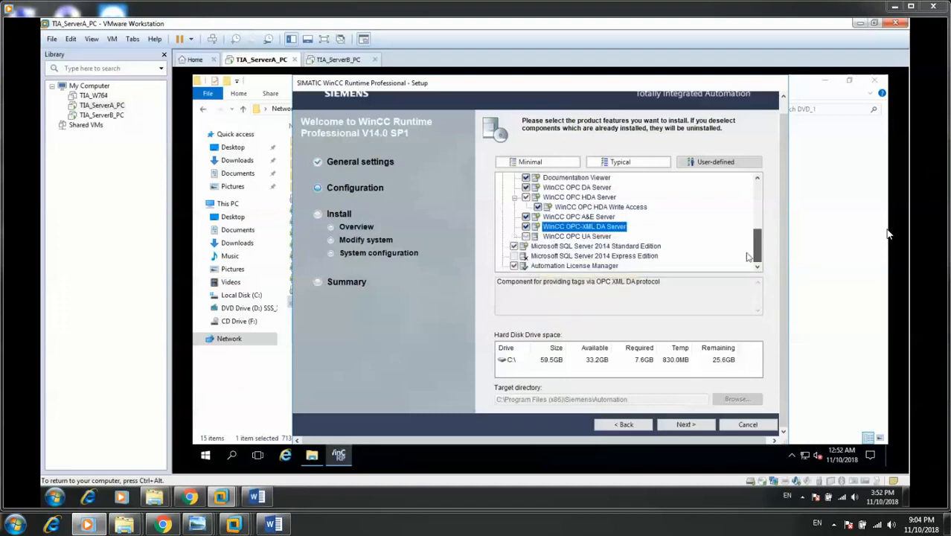
click(526, 236)
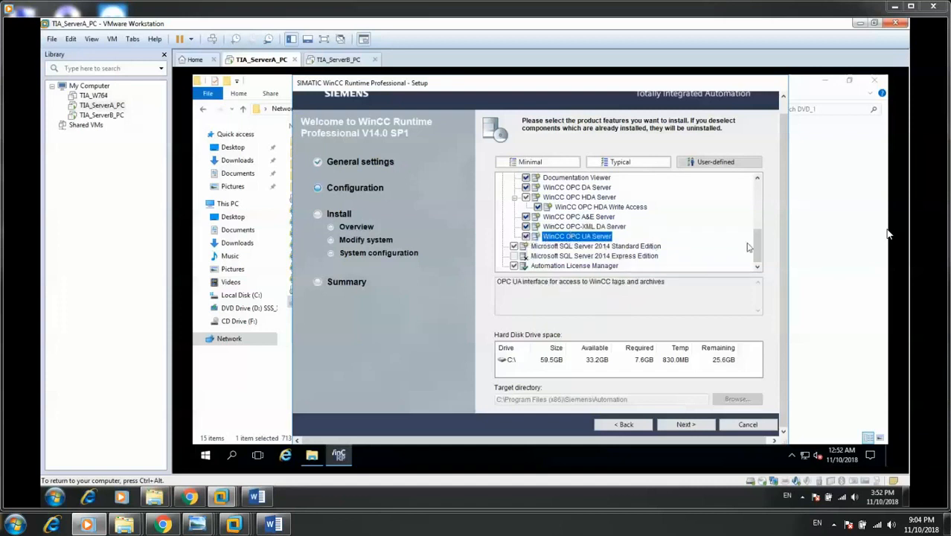
Check the descriptions of SIMATIC WinCC Runtime Professional V14.0 SP1 and Runtime Client V14.0 SP1, and proceed to the license terms
drag(759, 251, 758, 204)
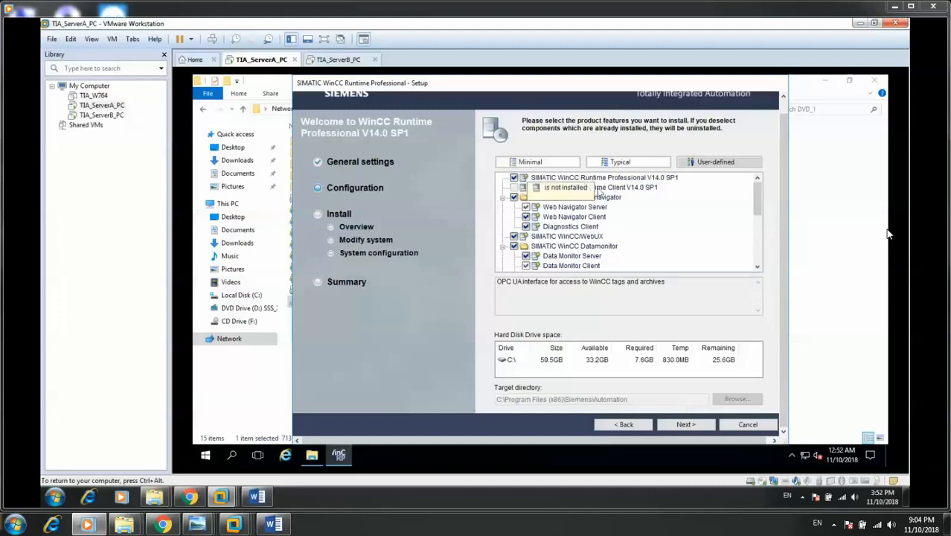
click(622, 177)
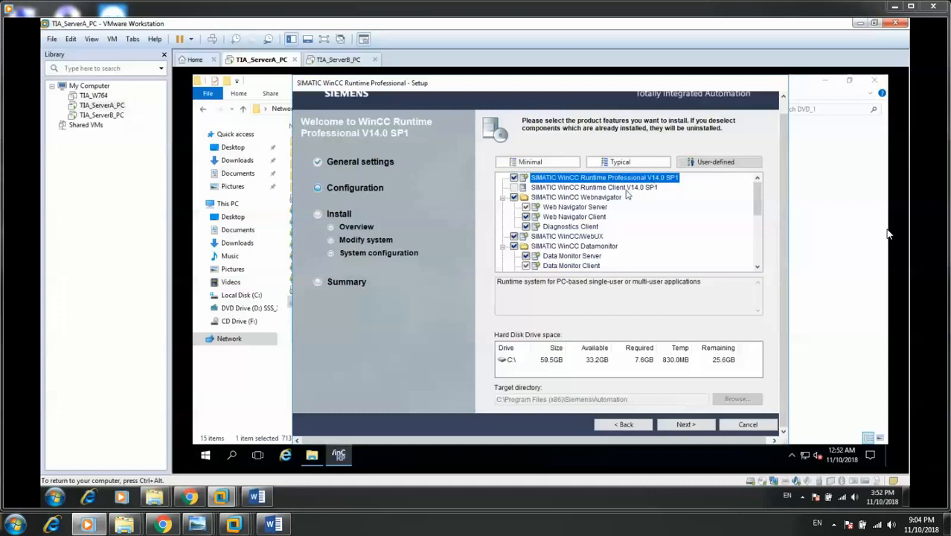
click(629, 188)
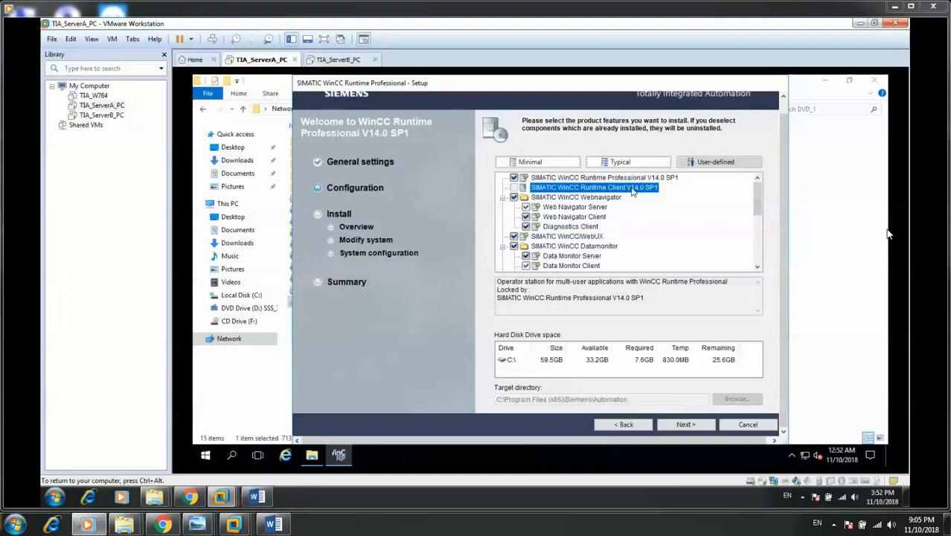
click(693, 428)
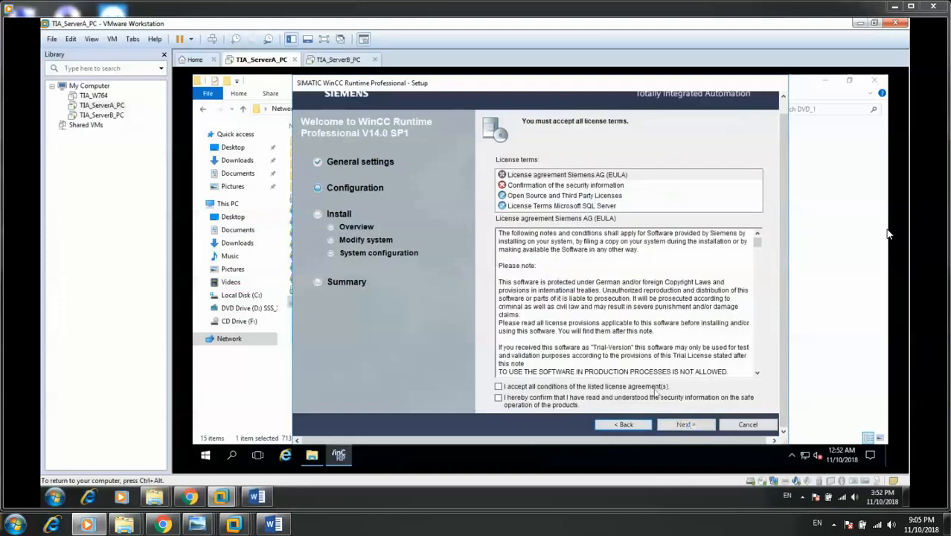
Accept the license conditions, the security information and the security and permissions settings, continuing through the setup
click(523, 388)
click(528, 401)
click(686, 425)
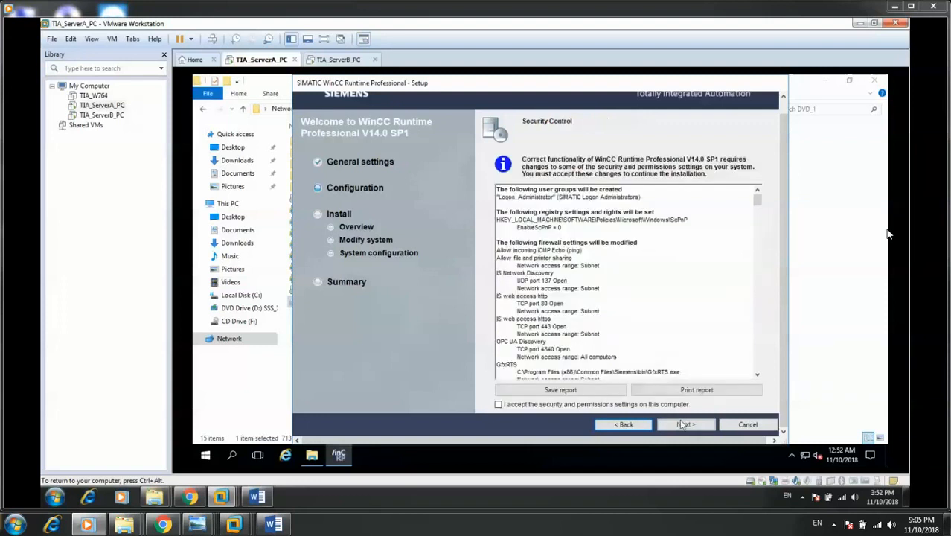
click(535, 405)
click(694, 427)
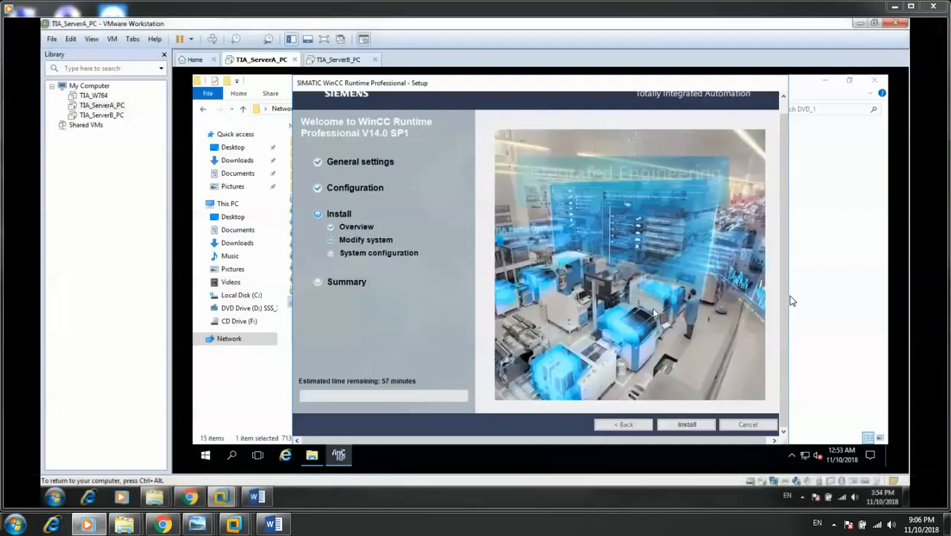
Switch to Windows Photo Viewer and review the saved setup screenshots of the completed setup and the skipped license transfer
mouse_move(790, 300)
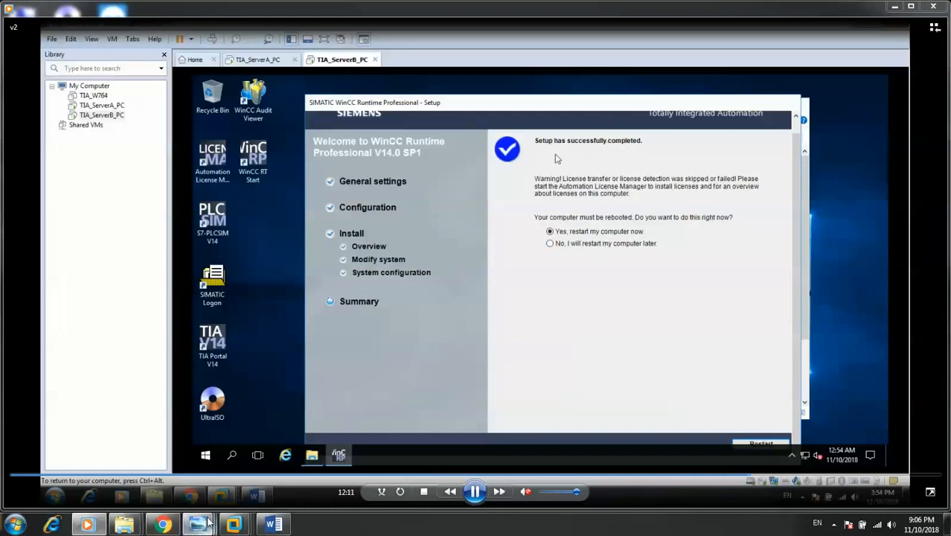
mouse_move(207, 523)
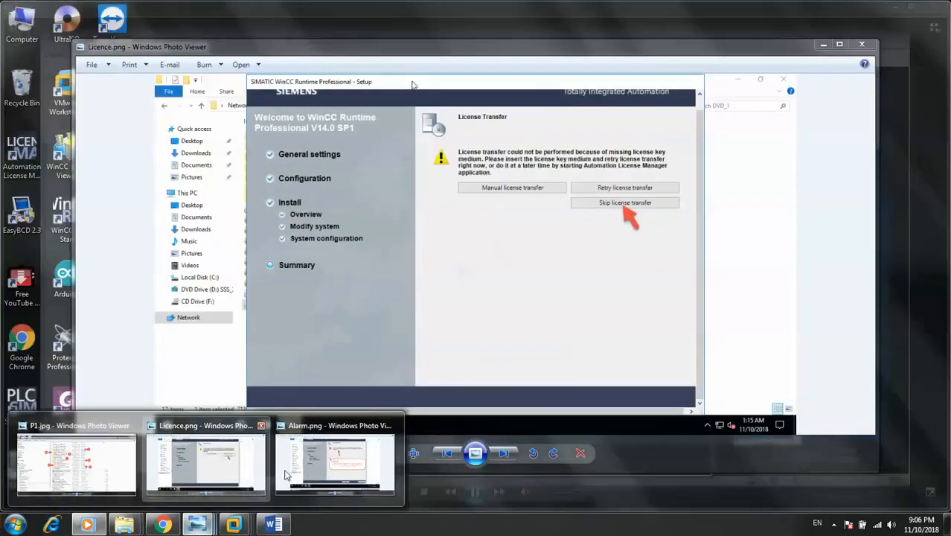
click(286, 475)
click(509, 456)
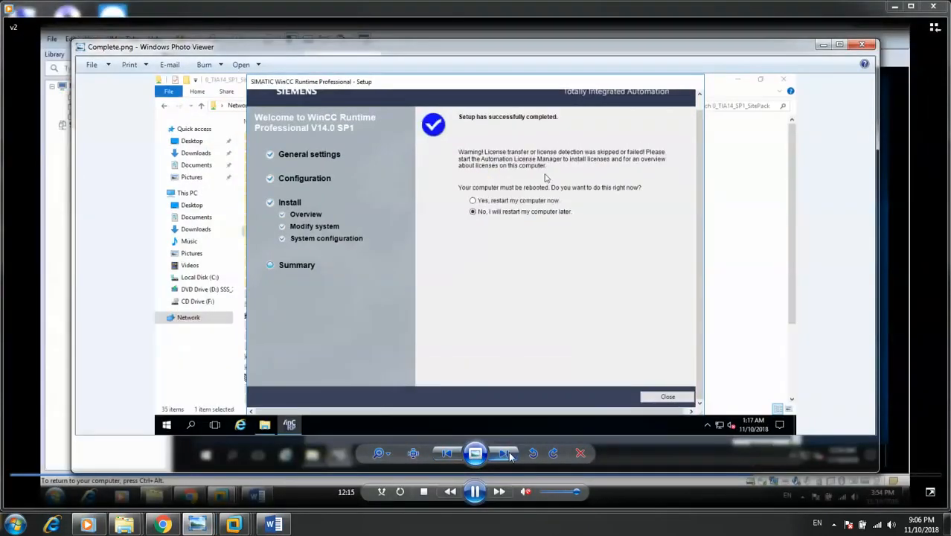
click(509, 455)
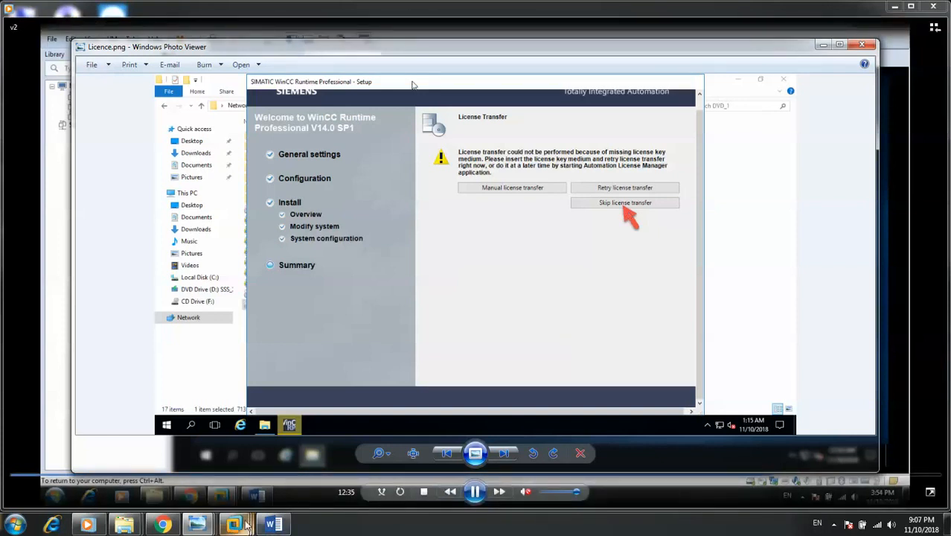
mouse_move(234, 524)
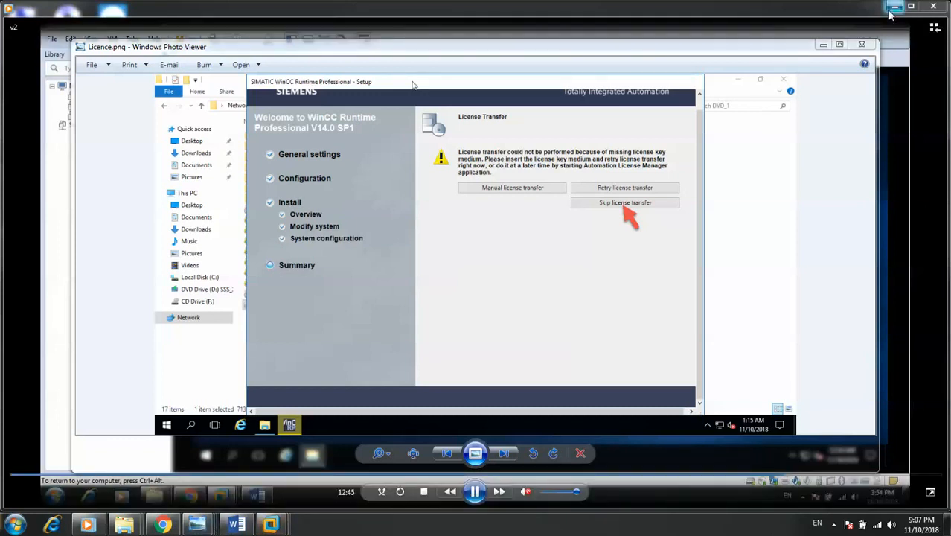
Replay the part of the v2 video that shows the completed WinCC Runtime Professional setup on TIA_ServerB_PC
click(775, 474)
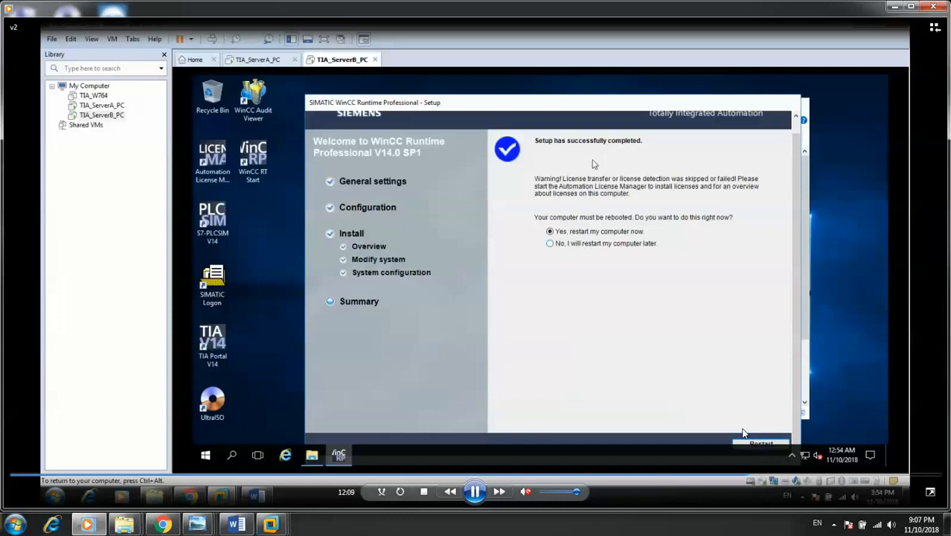
click(756, 476)
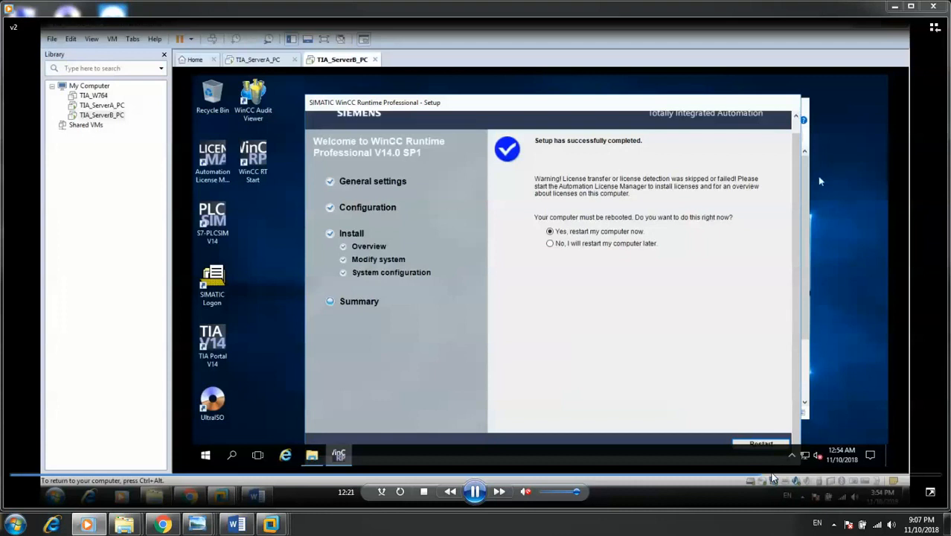
click(774, 476)
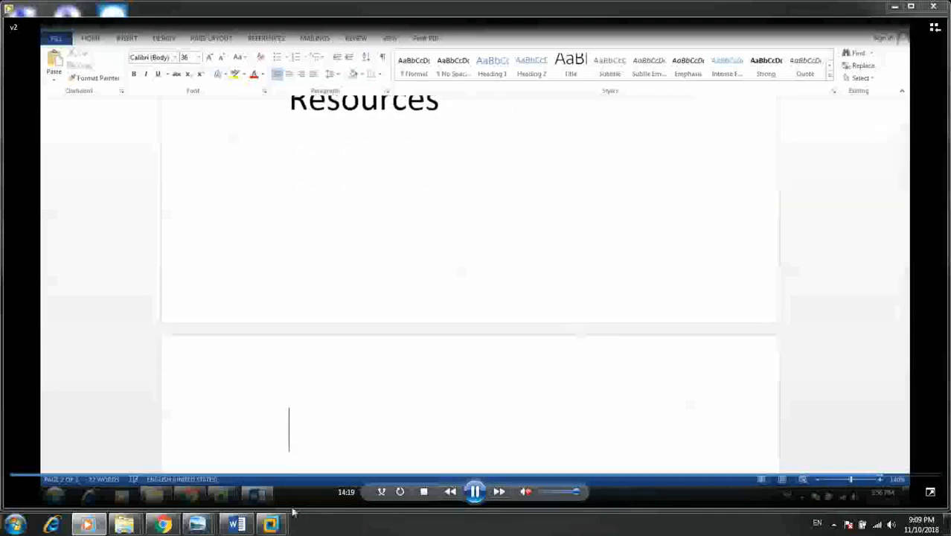
Switch to the Word document and add blank lines below the red last line
click(238, 524)
scroll(435, 361, down, 5)
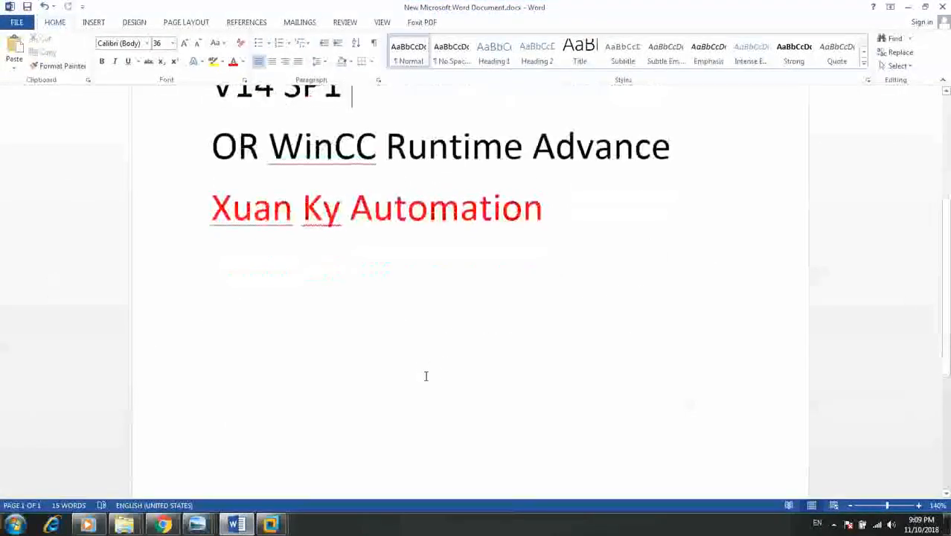
click(575, 231)
key(Return)
key(Return)
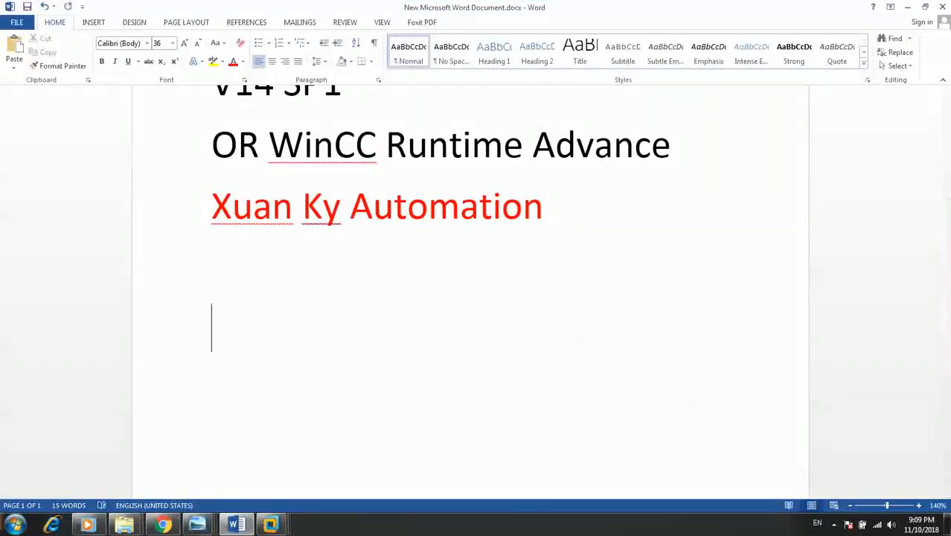
Examine the installed Siemens Automation programs under HMI Tools, WinCC Runtime Advanced and WinCC Runtime Professional
click(31, 520)
click(69, 472)
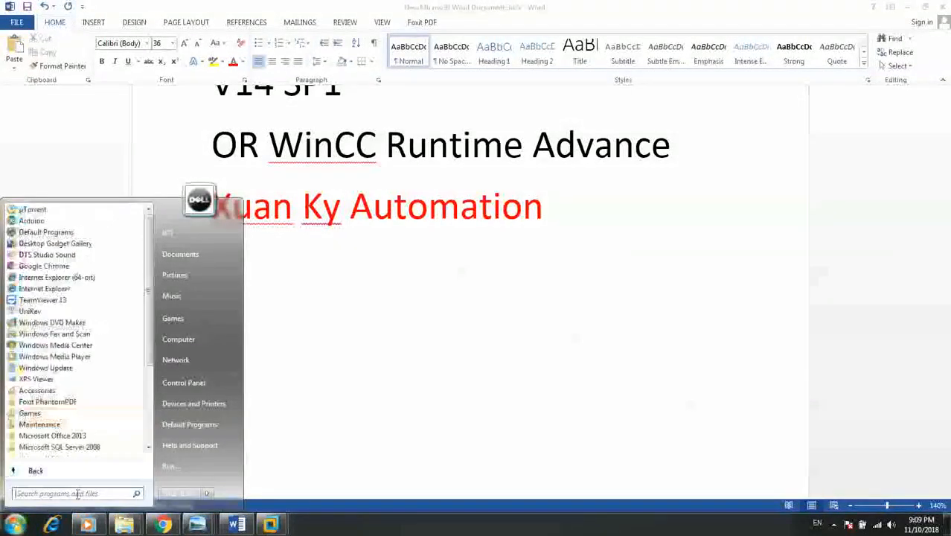
scroll(67, 435, down, 4)
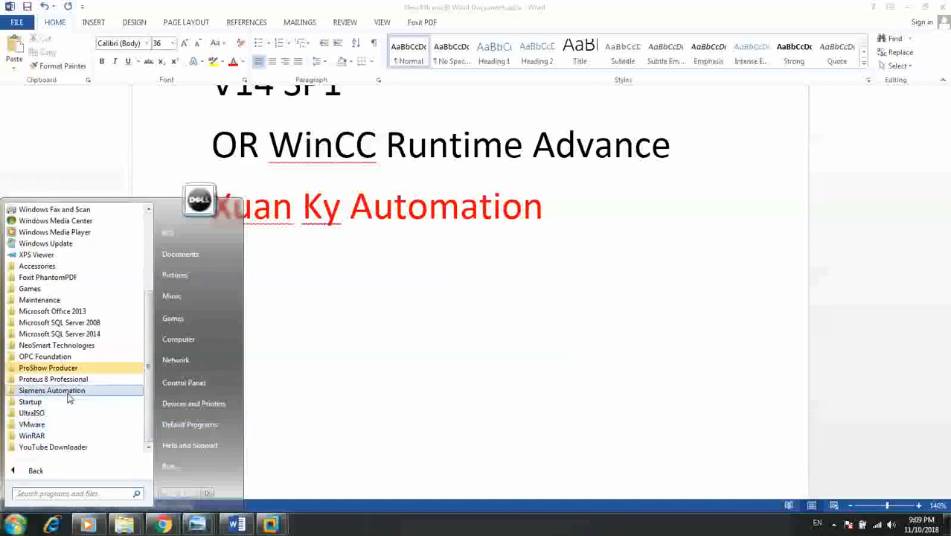
click(68, 393)
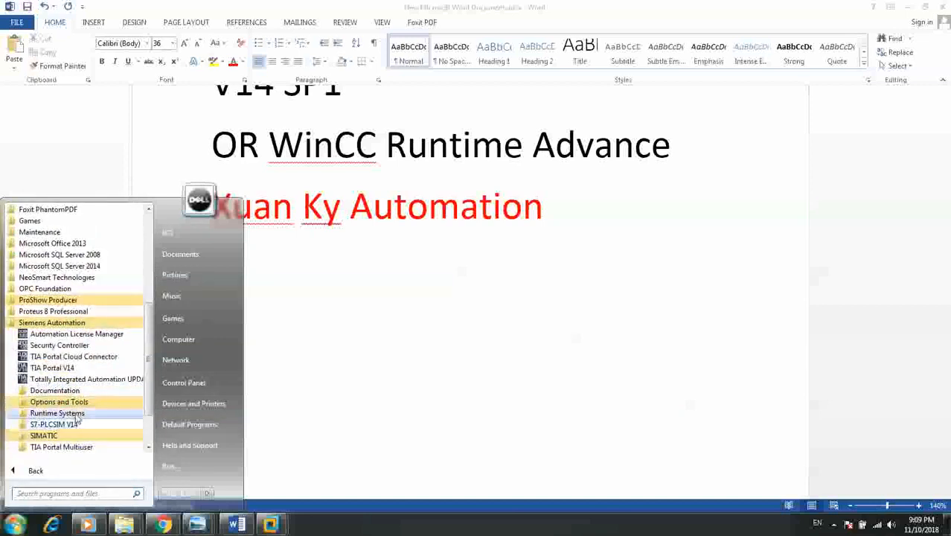
click(75, 402)
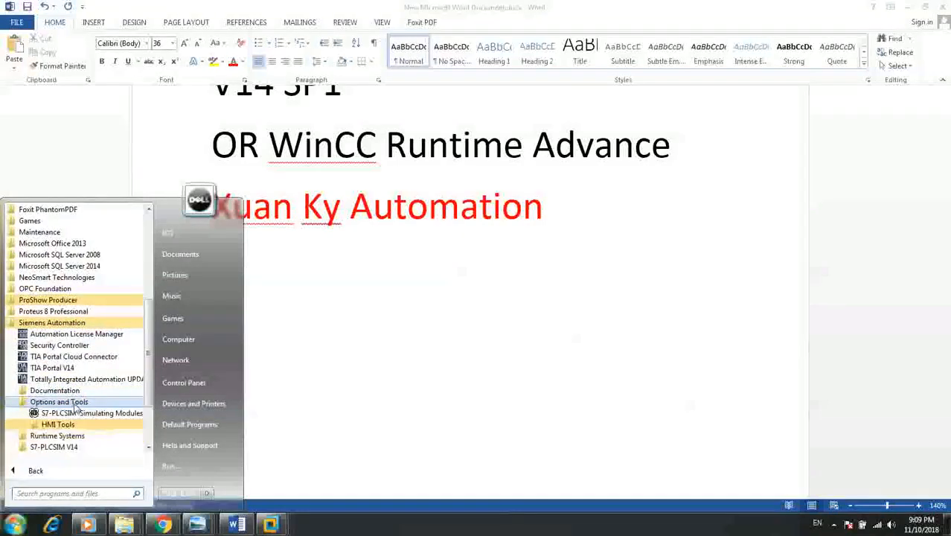
click(75, 426)
scroll(78, 402, down, 3)
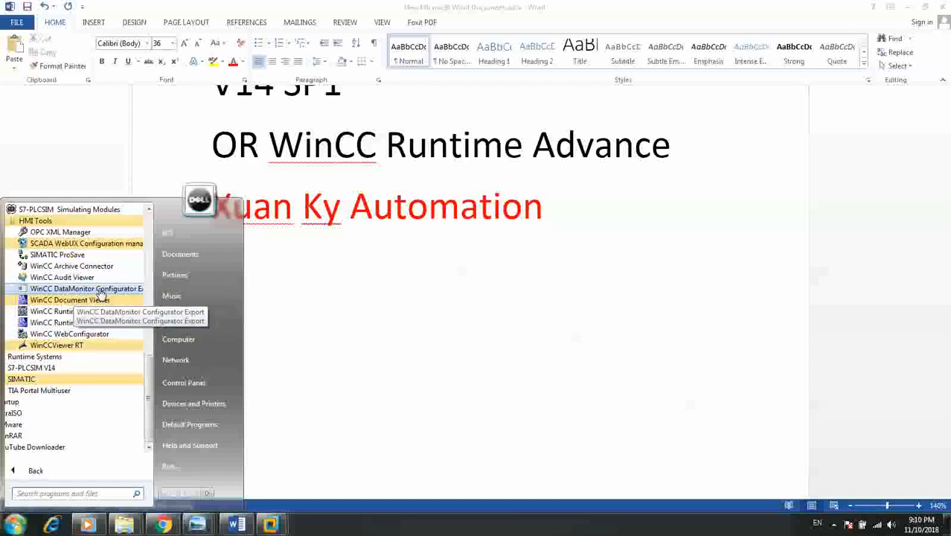
click(47, 359)
click(62, 369)
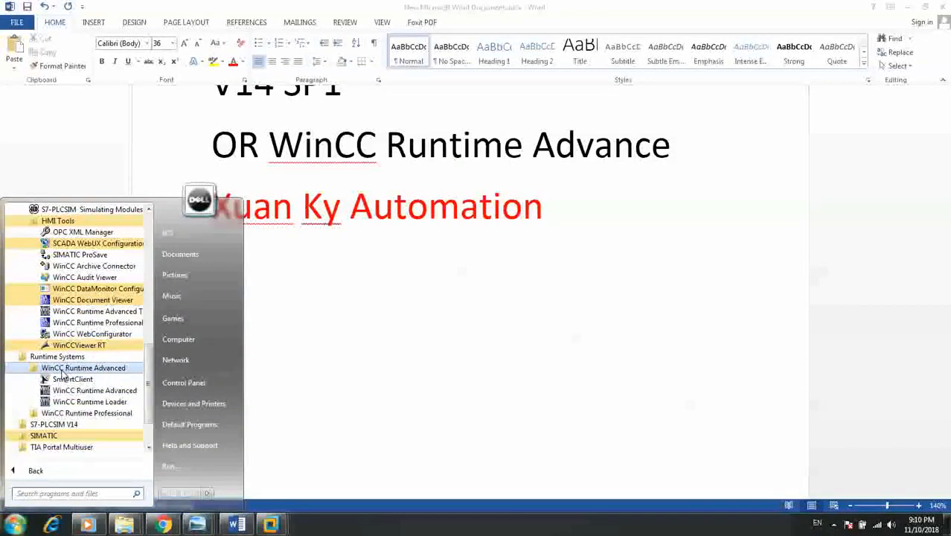
click(64, 415)
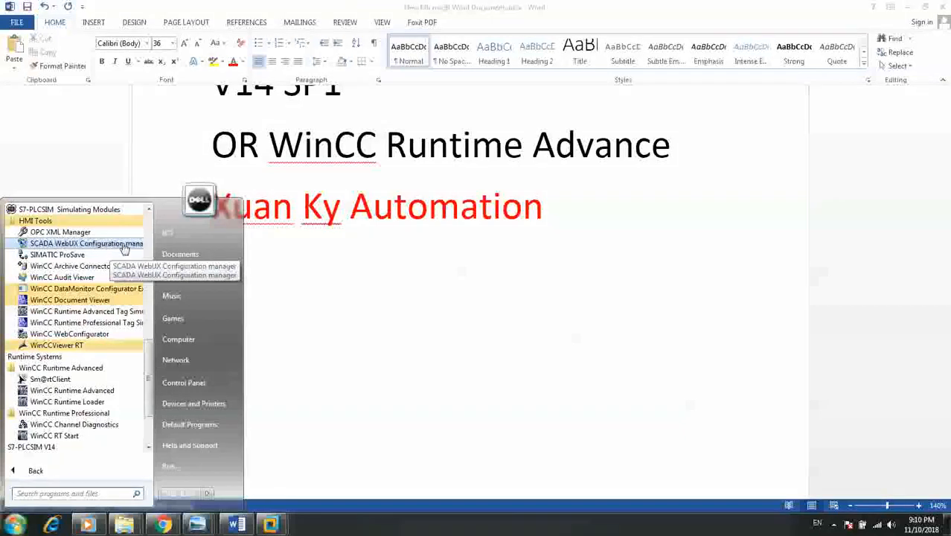
click(514, 237)
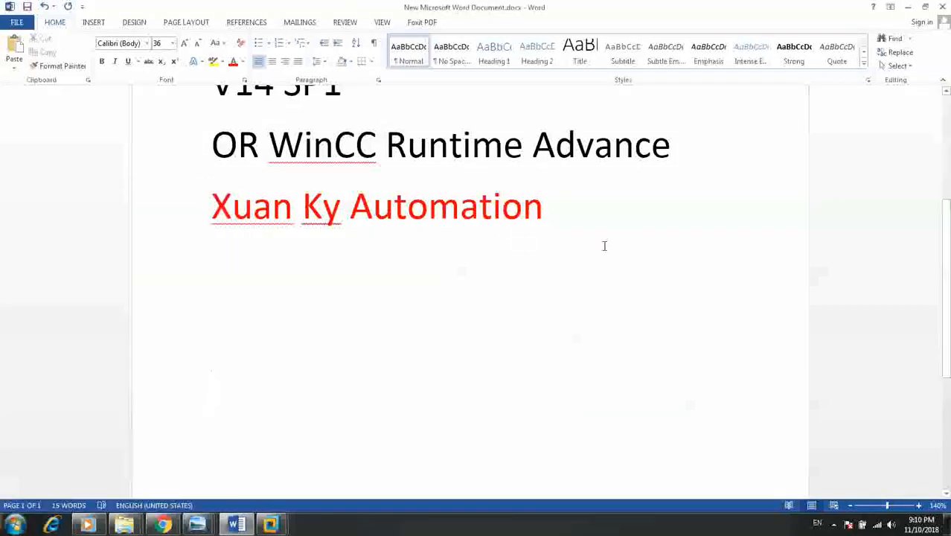
Write the closing line "That All, We finish installing" below the blank lines in the Word document
text(That )
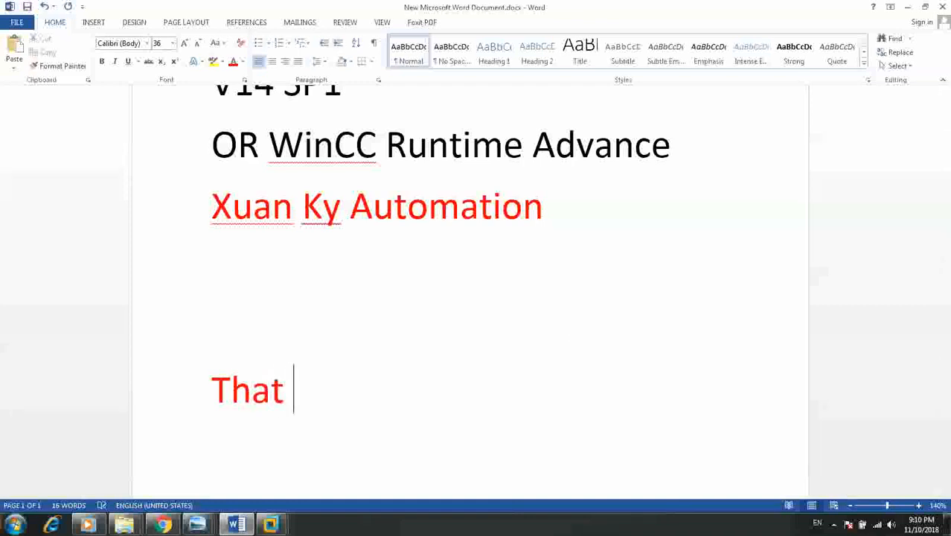
text(All, We gi)
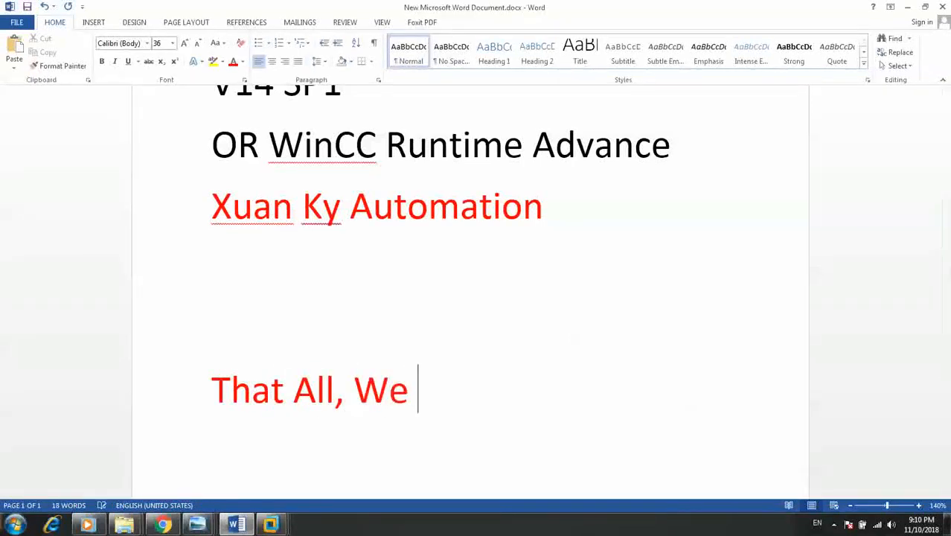
key(BackSpace)
key(BackSpace)
text(finish t)
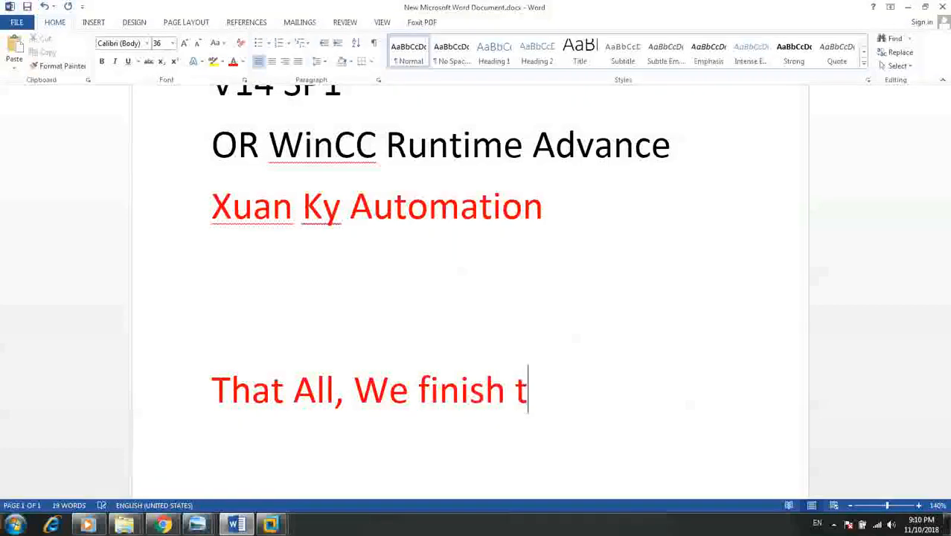
key(BackSpace)
text(installing)
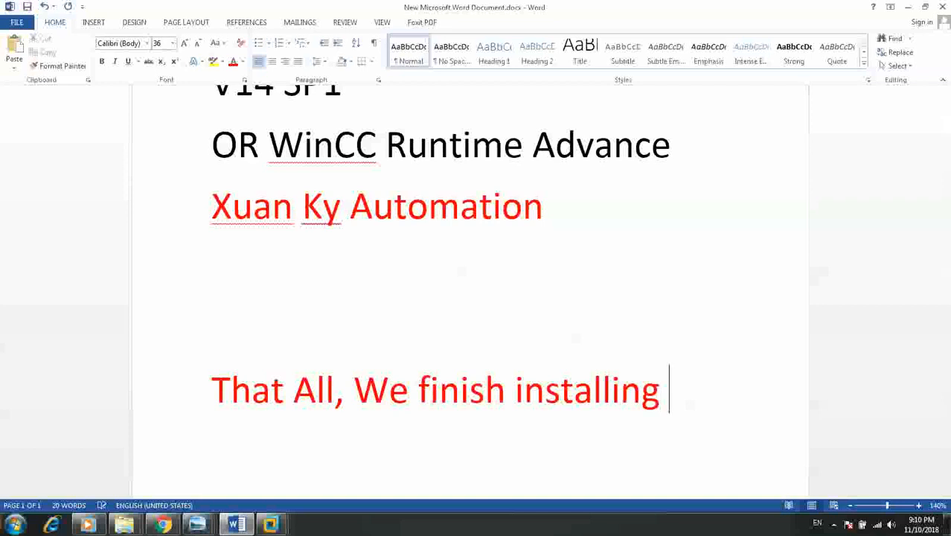
Add a new line reading "Thanks very much for your watching" below the closing line
key(Return)
text(Thanks )
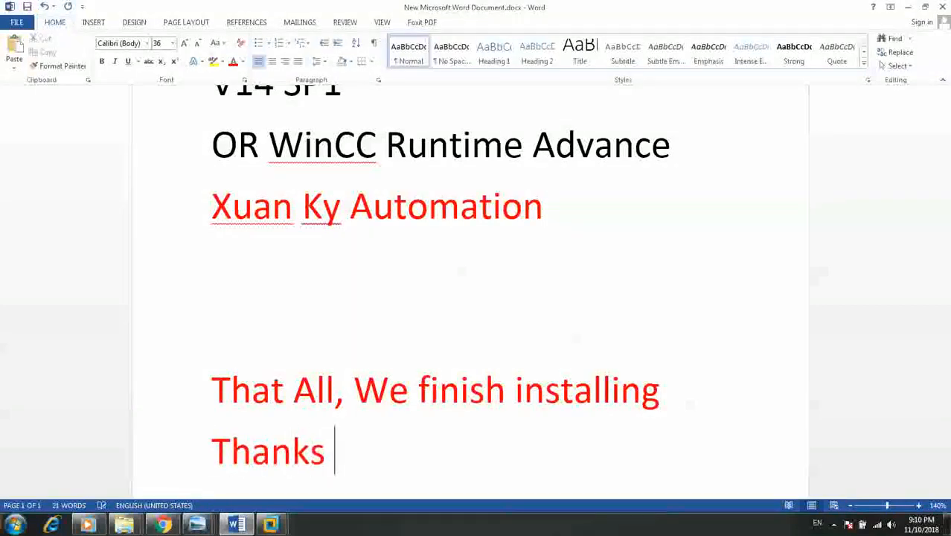
text(very much for yoir)
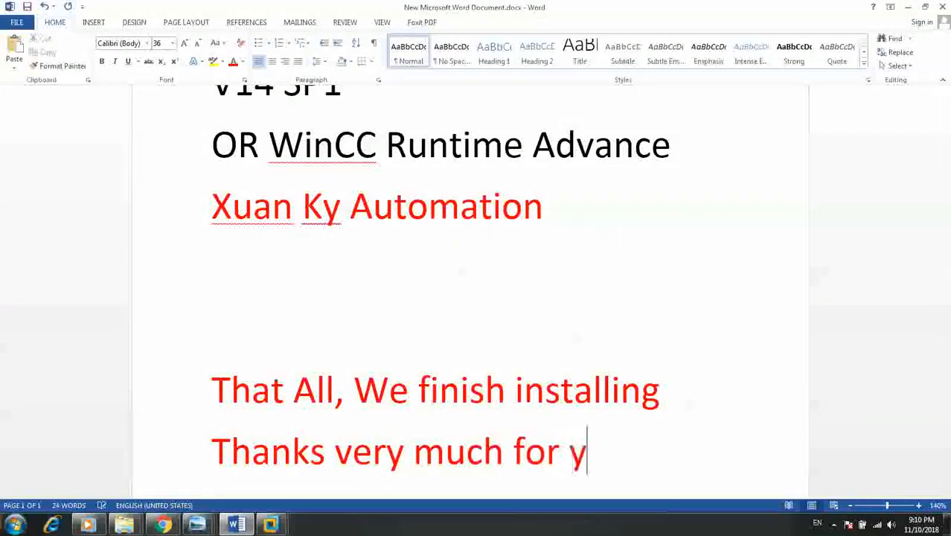
key(BackSpace)
text(ur )
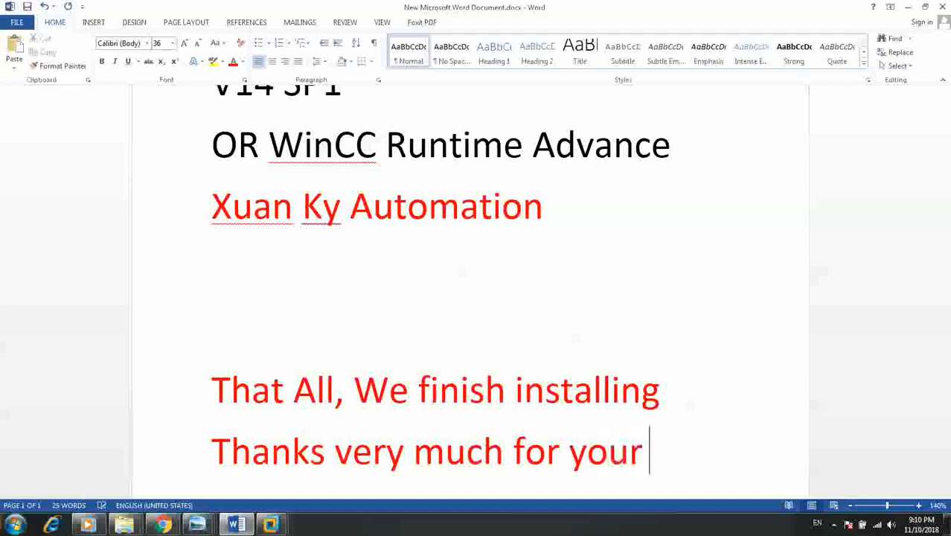
text(watching)
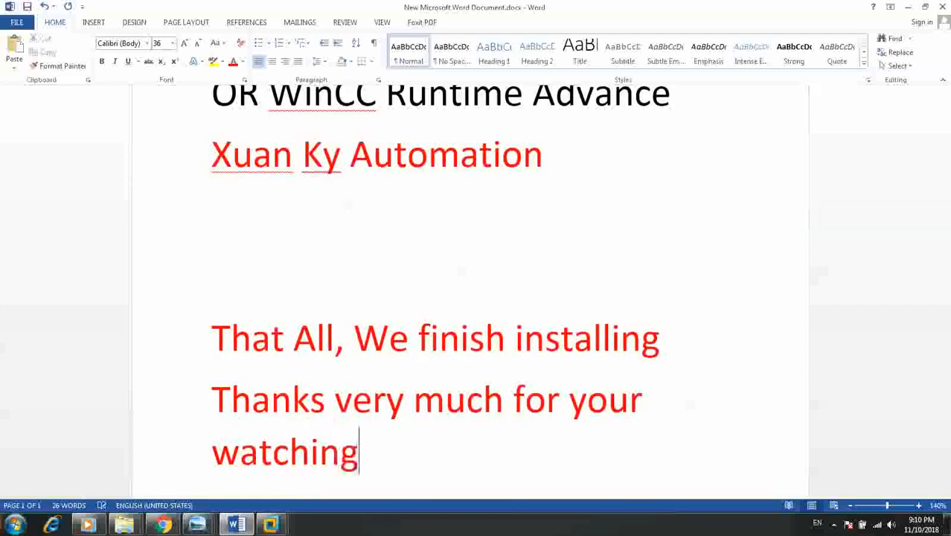
scroll(470, 297, down, 2)
click(834, 524)
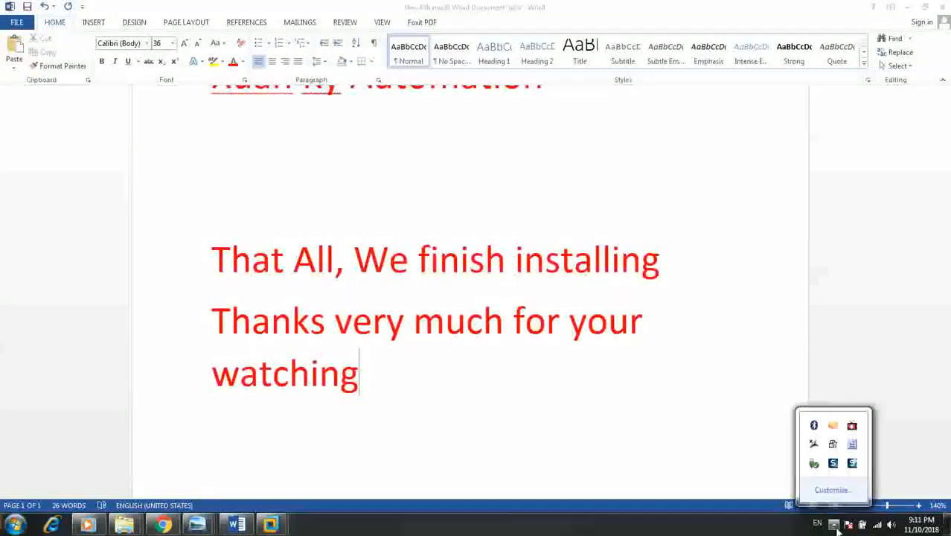